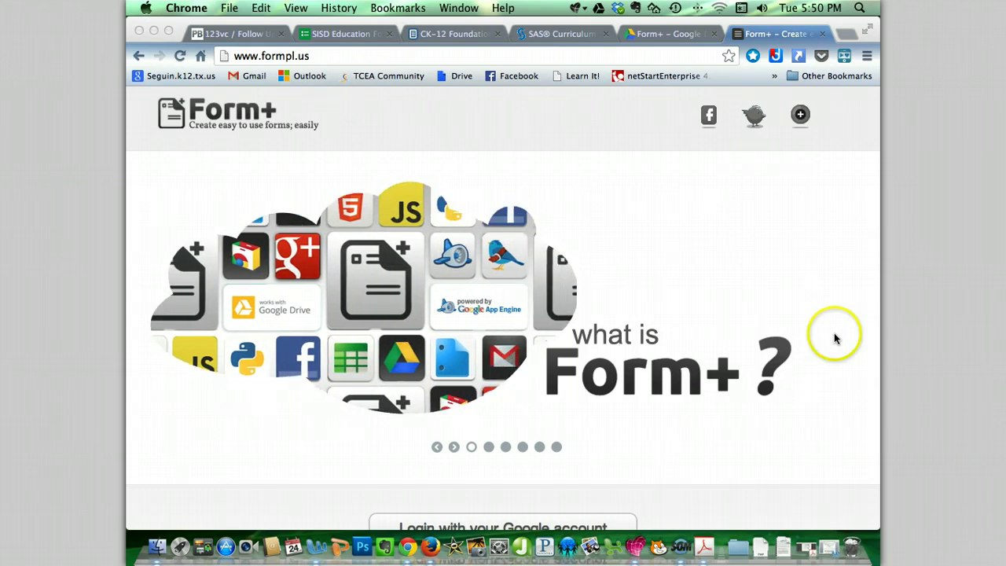
# Step: Switch to Google Drive and create a new Form+ form from My Drive
pyautogui.click(660, 35)
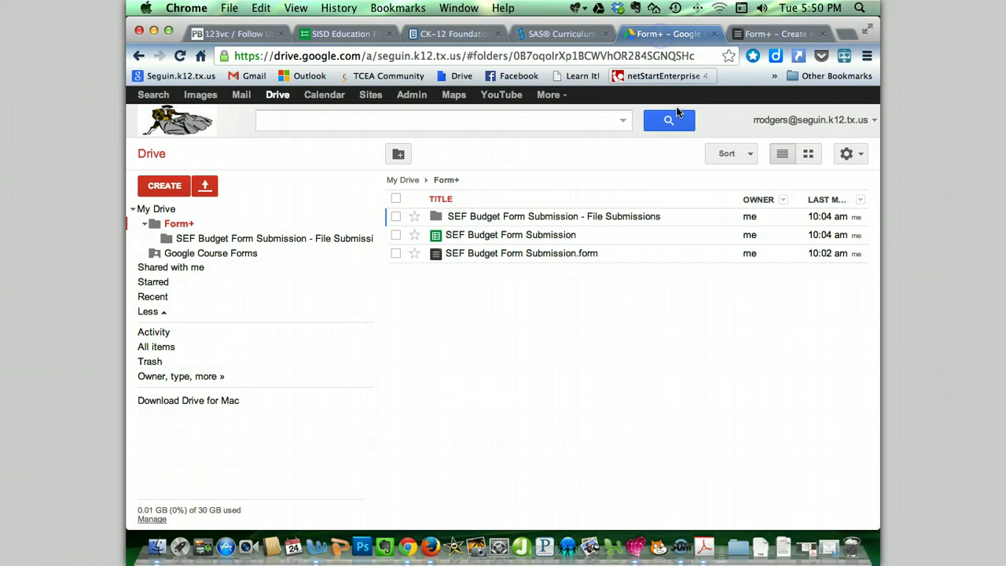
pyautogui.click(157, 208)
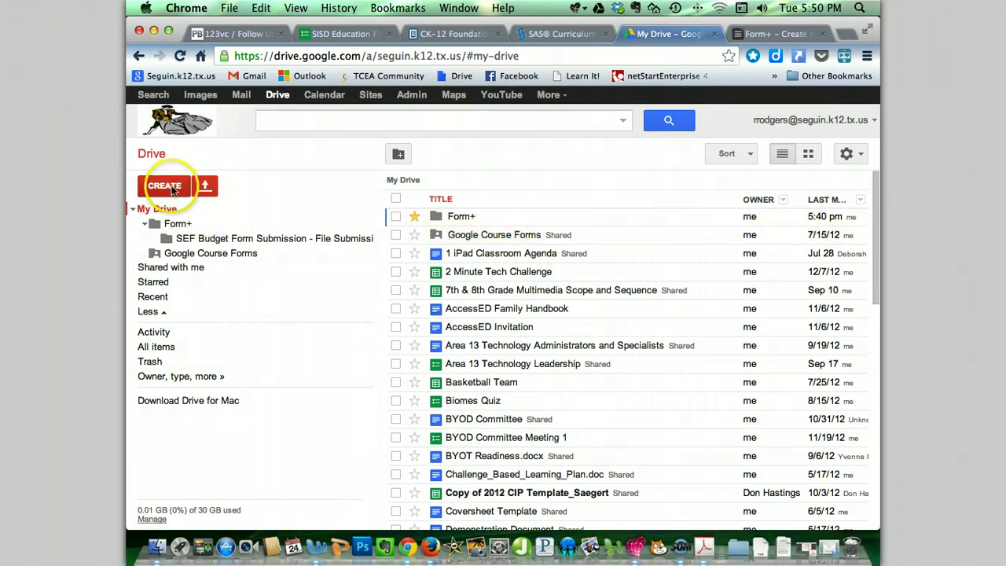
pyautogui.click(172, 189)
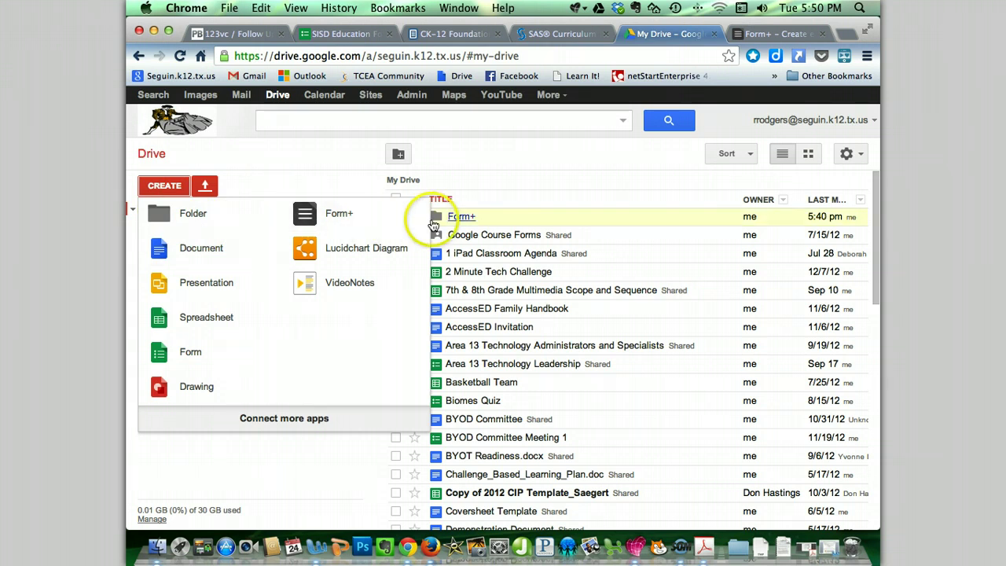
pyautogui.click(343, 212)
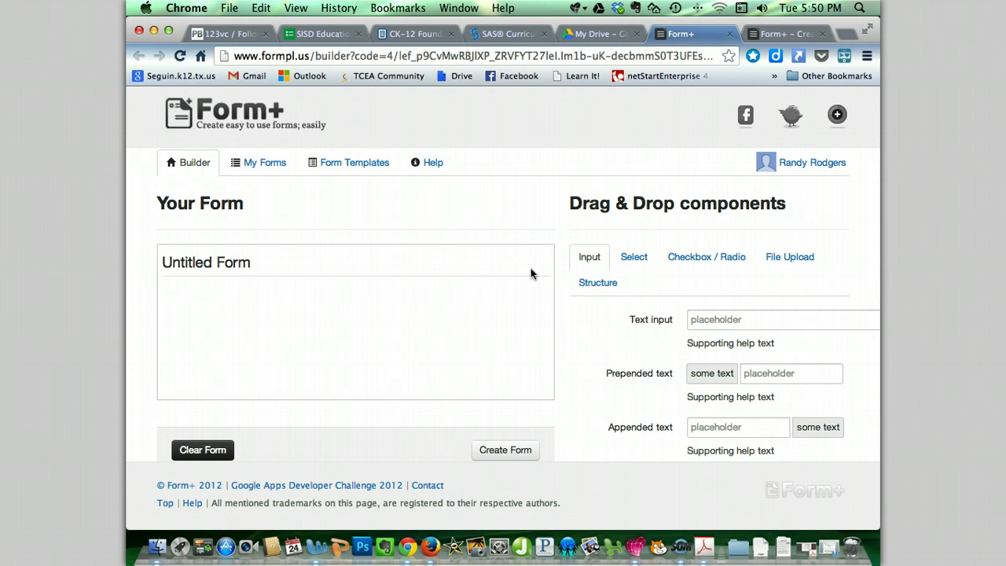
# Step: Set the untitled form's title to "Parent Survey" and save it
pyautogui.hscroll(1, 248, 264)
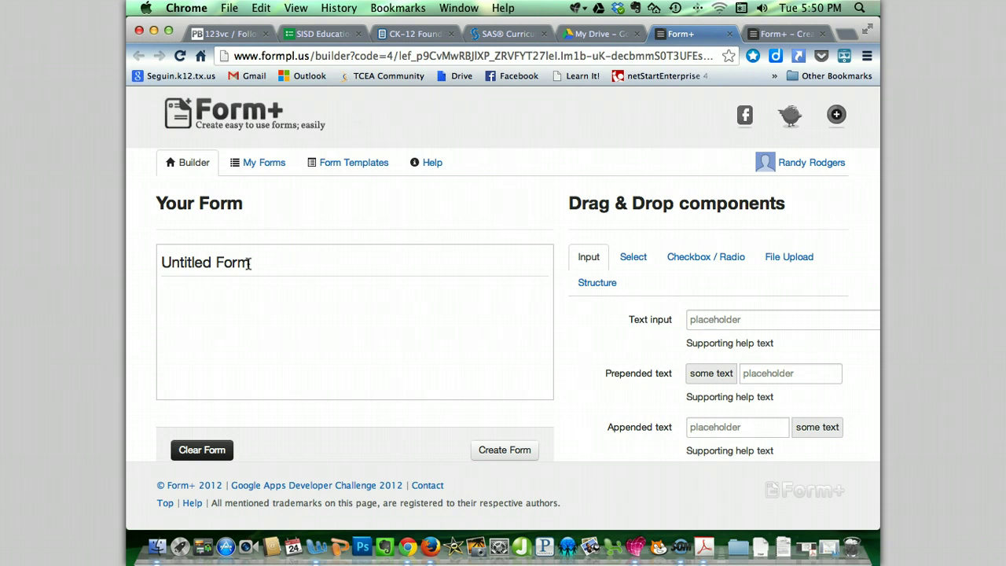
pyautogui.click(246, 263)
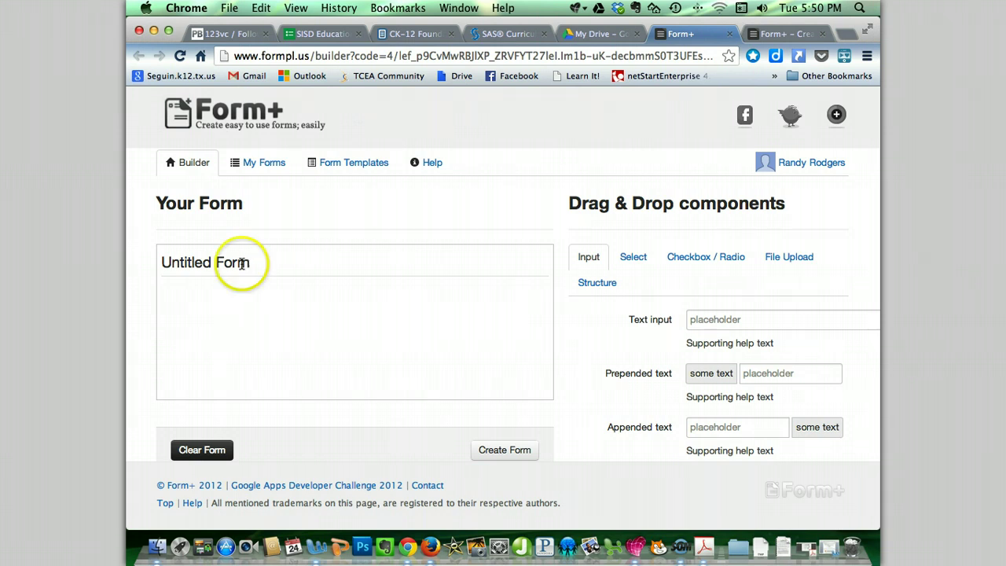
pyautogui.click(180, 260)
pyautogui.moveTo(649, 270); pyautogui.dragTo(538, 271)
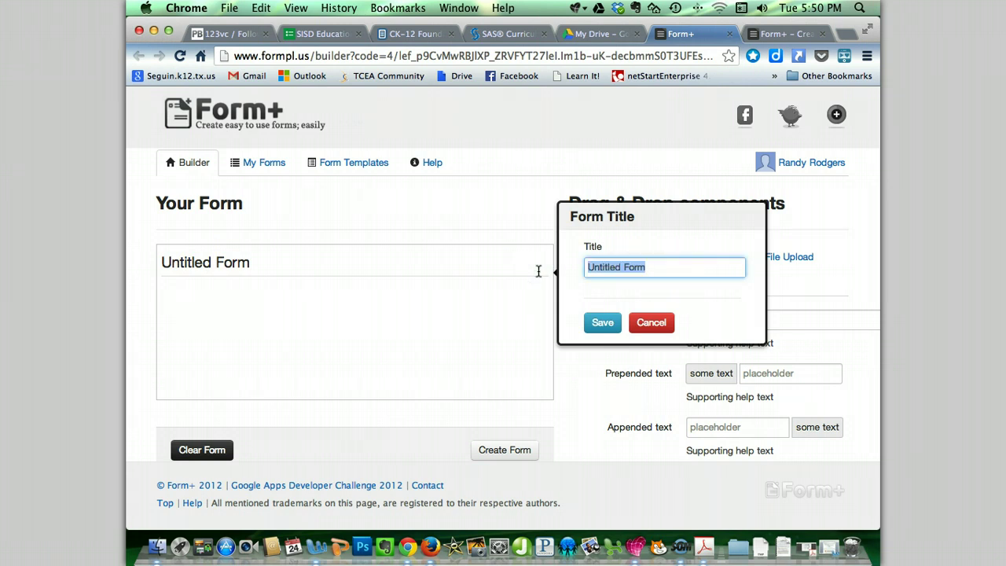
pyautogui.write('Parent')
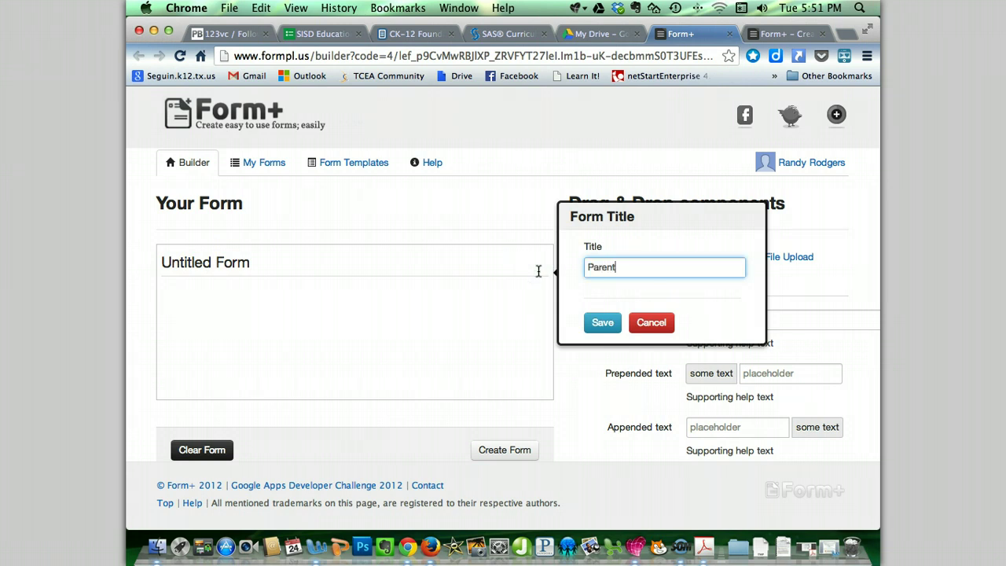
pyautogui.write(' Survey')
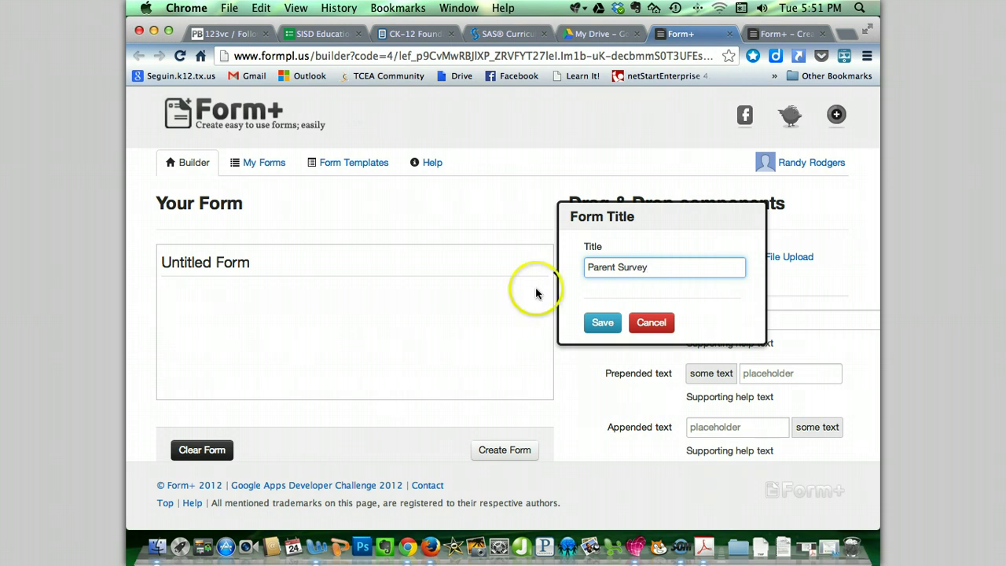
pyautogui.click(601, 322)
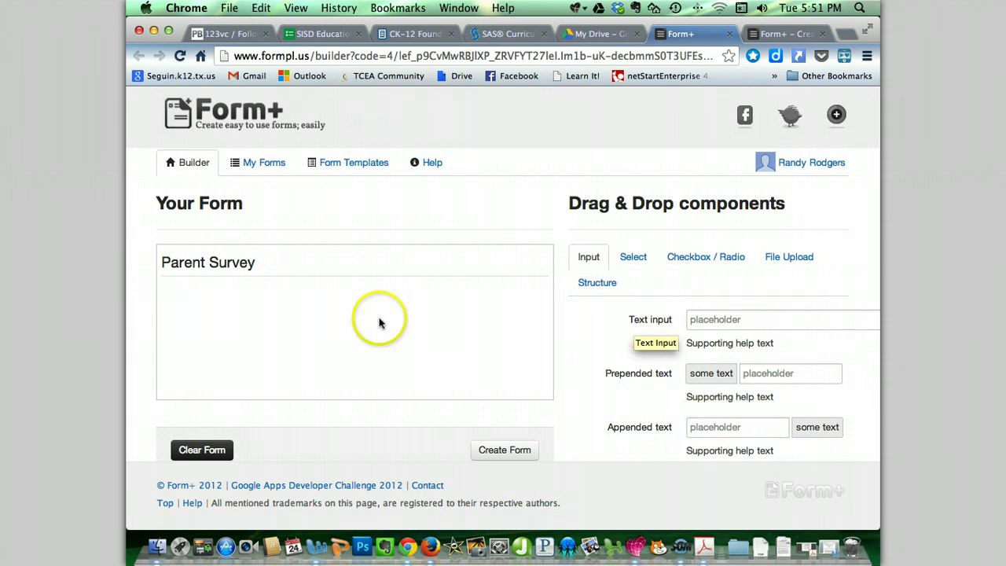
# Step: Add a text input component to the form and set its label to "Student Last Name"
pyautogui.moveTo(659, 322); pyautogui.dragTo(333, 323)
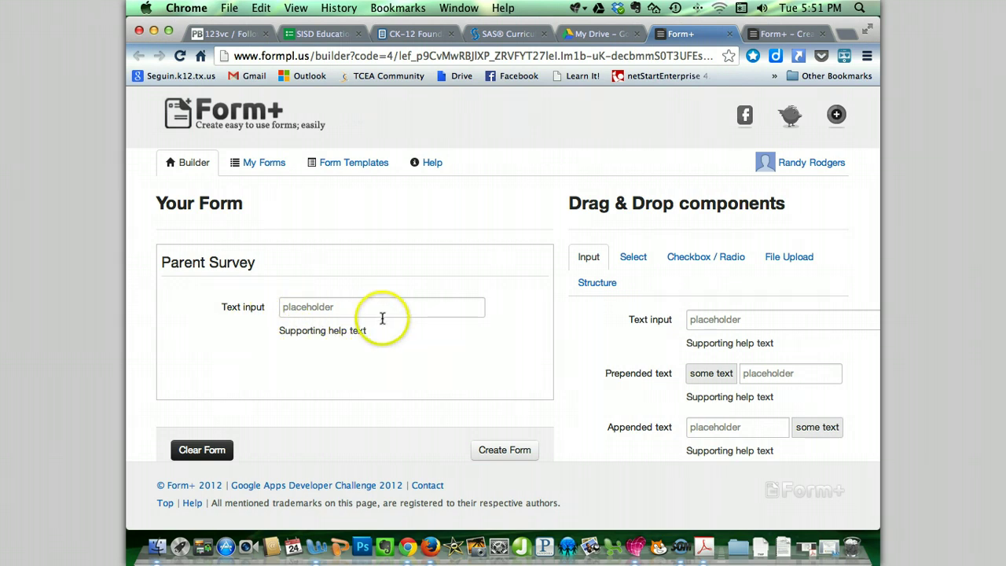
pyautogui.click(243, 308)
pyautogui.click(652, 260)
pyautogui.press('super+a')
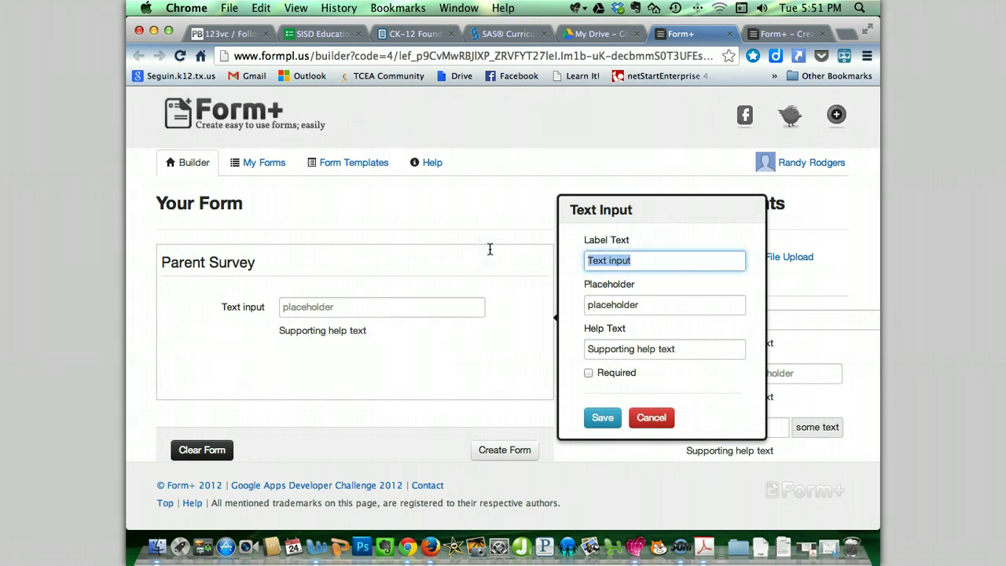
pyautogui.write('Sudent N')
pyautogui.press('BackSpace')
pyautogui.write('Last Name')
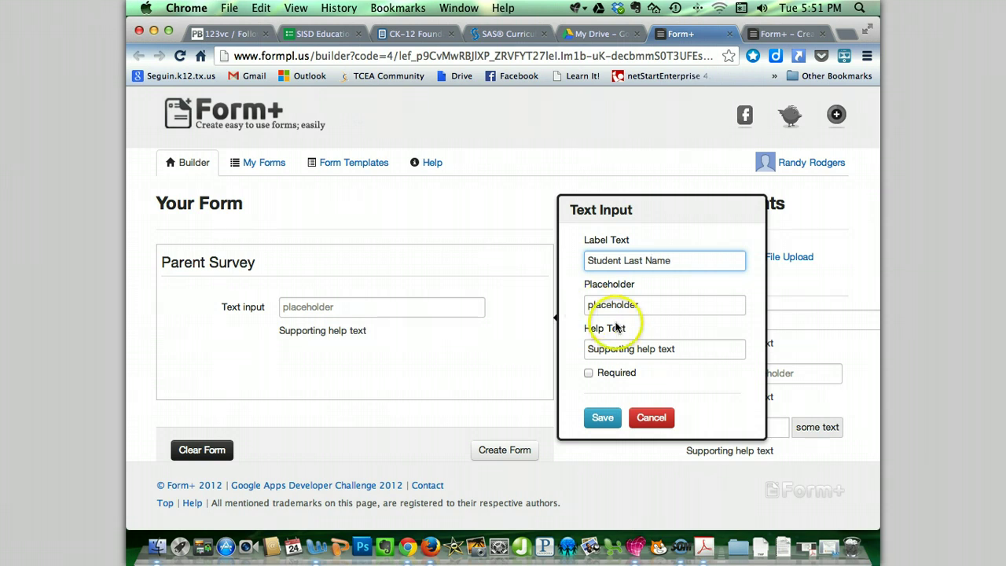
# Step: Clear the Student Last Name field's placeholder and help text, mark it as required, and save it
pyautogui.doubleClick(658, 306)
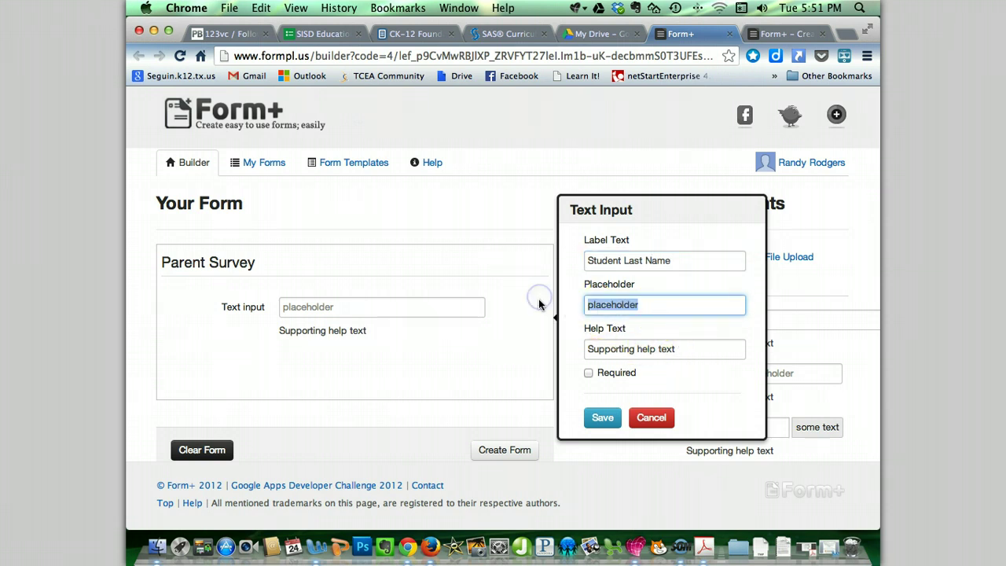
pyautogui.press('BackSpace')
pyautogui.tripleClick(712, 349)
pyautogui.press('BackSpace')
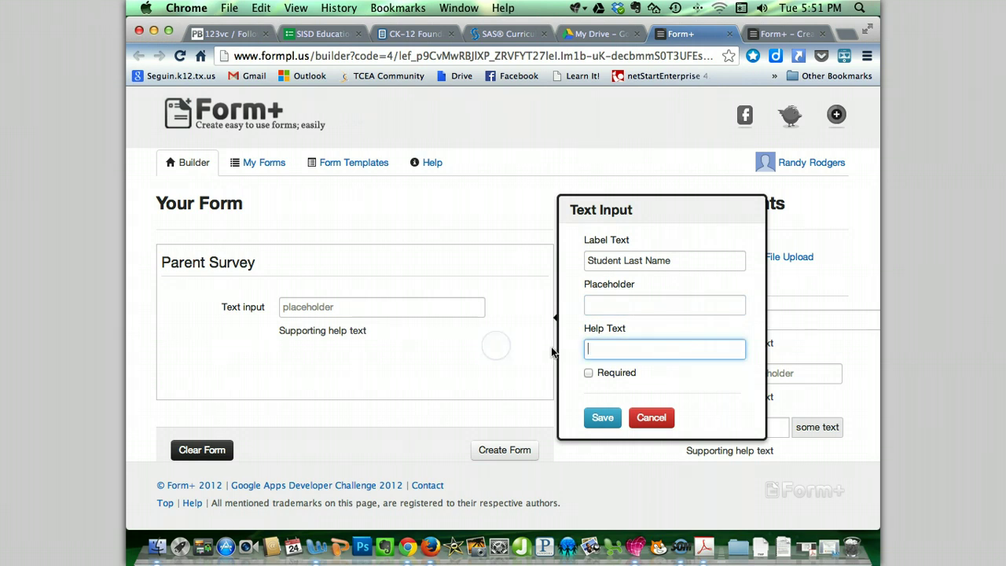
pyautogui.click(588, 373)
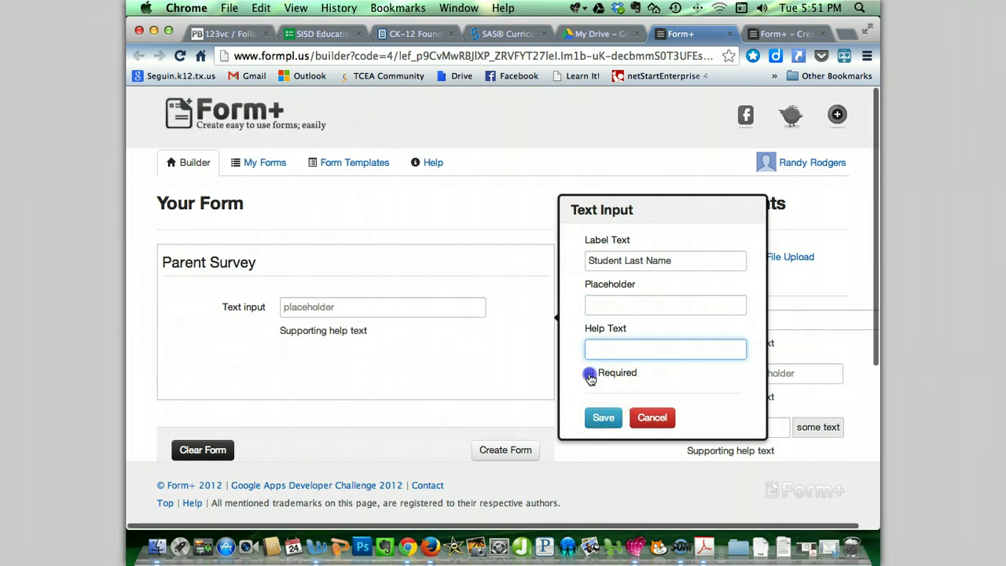
pyautogui.click(602, 416)
# Step: Add a second text input below Student Last Name and set its label to "Student First Name"
pyautogui.moveTo(657, 324); pyautogui.dragTo(312, 346)
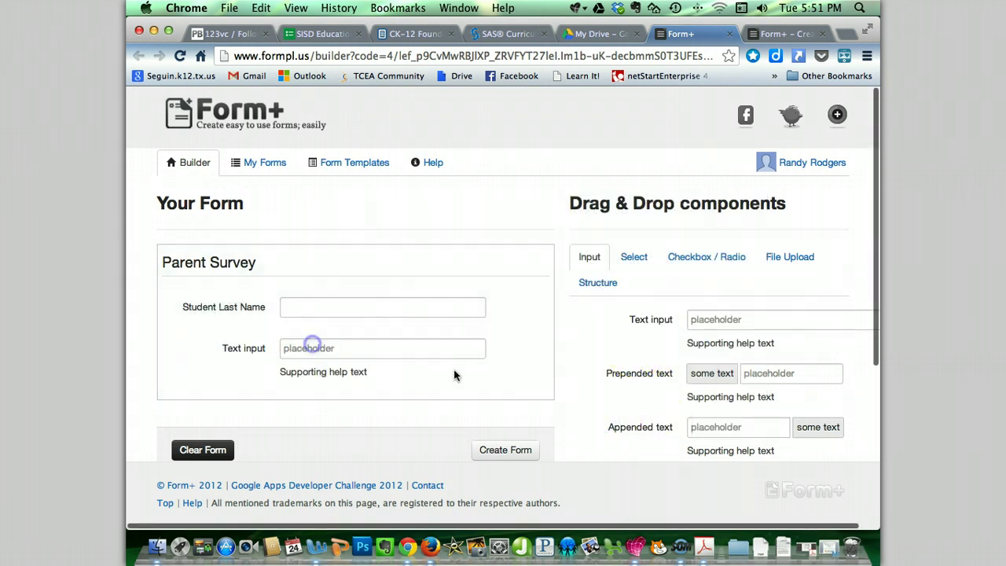
pyautogui.click(247, 351)
pyautogui.moveTo(651, 304); pyautogui.dragTo(539, 298)
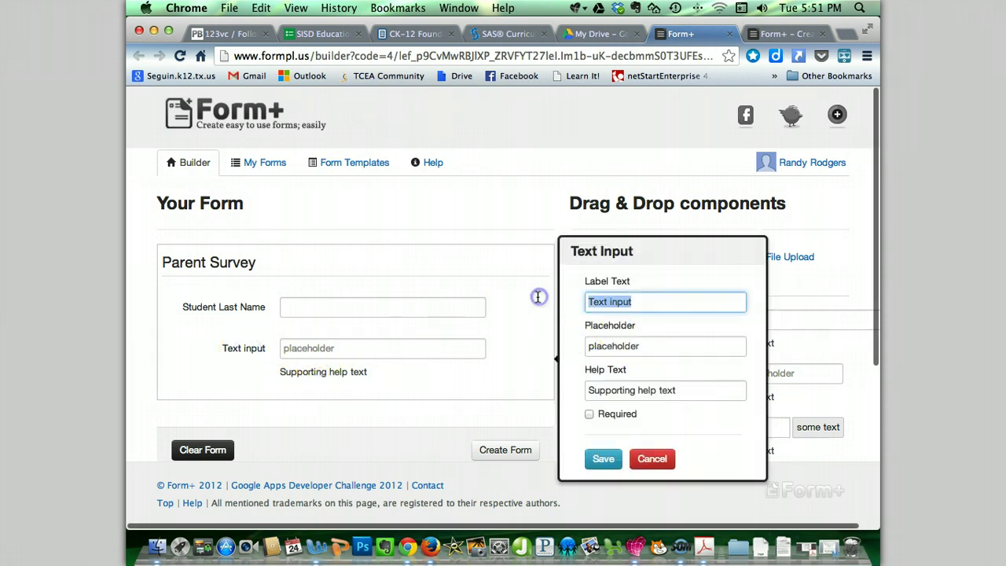
pyautogui.write('Student ')
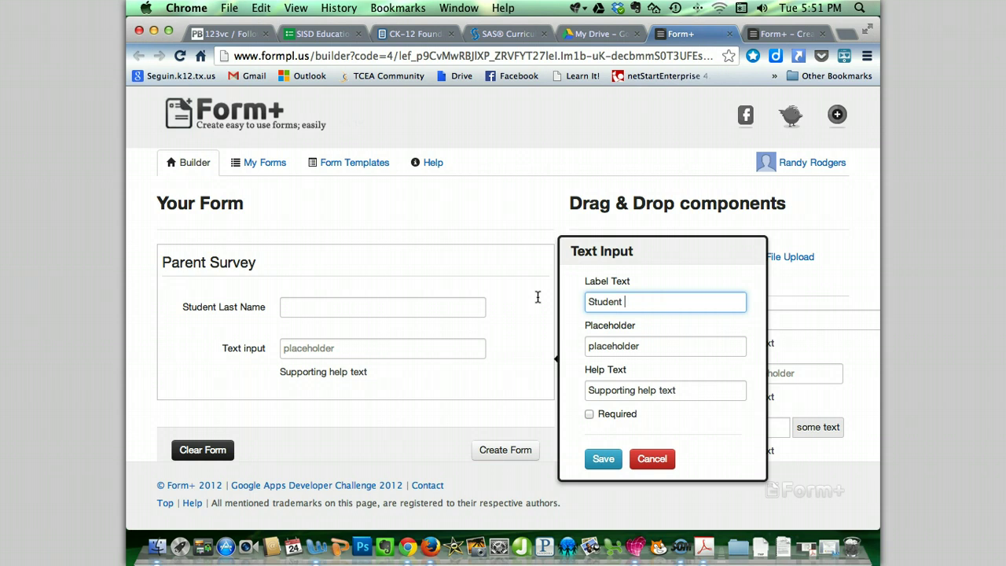
pyautogui.write('First Name')
# Step: Remove the placeholder and help text from the Student First Name field, make it required, and save it
pyautogui.click(680, 351)
pyautogui.doubleClick(606, 347)
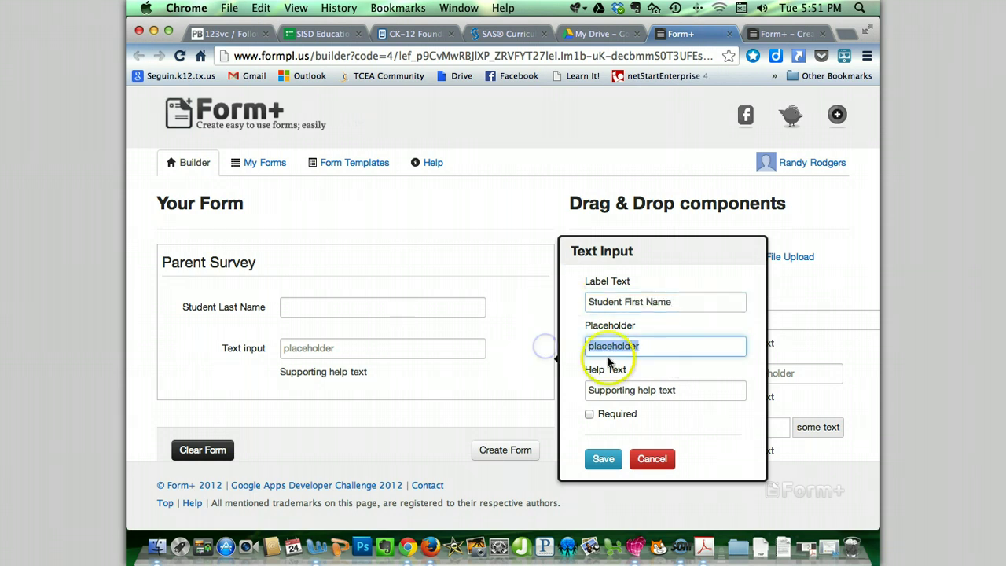
pyautogui.press('BackSpace')
pyautogui.moveTo(696, 387); pyautogui.dragTo(562, 385)
pyautogui.press('BackSpace')
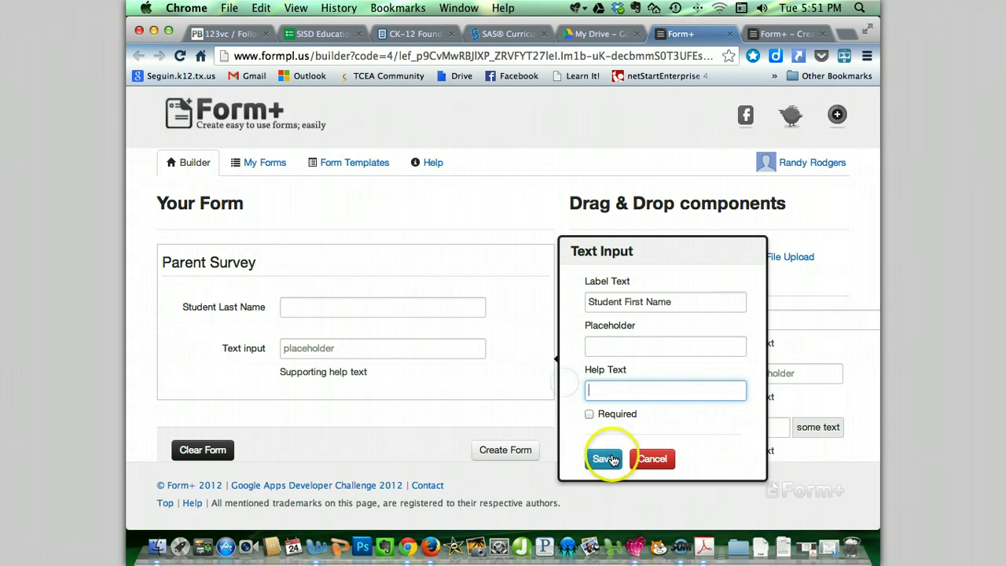
pyautogui.click(589, 415)
pyautogui.click(602, 459)
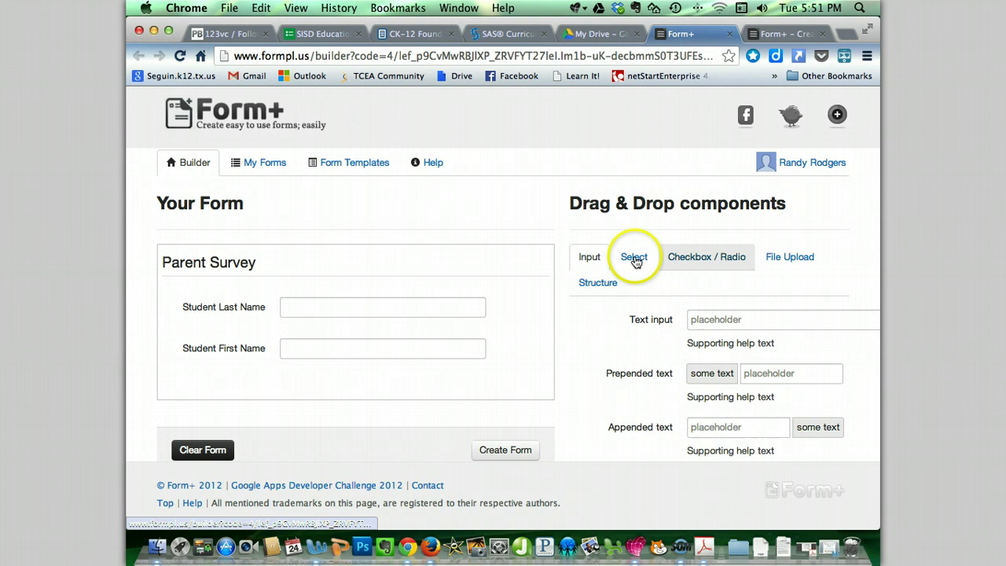
# Step: Add an inline radios component below the name fields and set its label to "Class period"
pyautogui.click(725, 264)
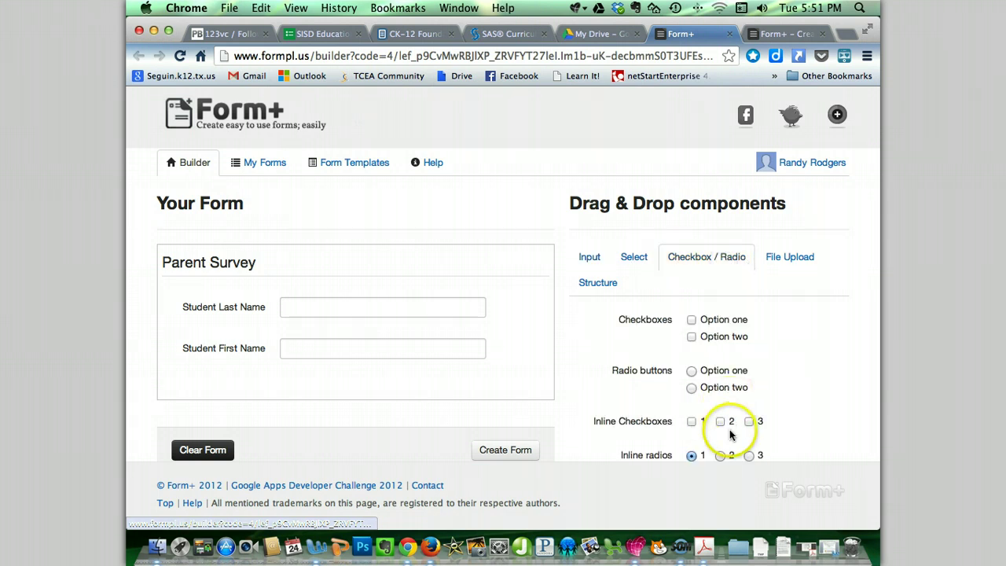
pyautogui.moveTo(642, 459); pyautogui.dragTo(360, 372)
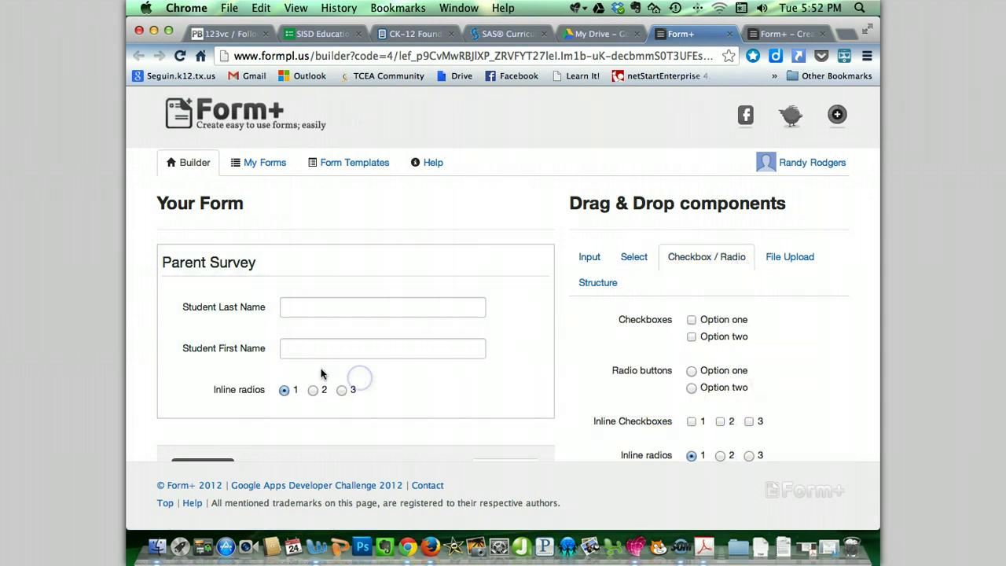
pyautogui.click(243, 390)
pyautogui.moveTo(641, 304); pyautogui.dragTo(590, 298)
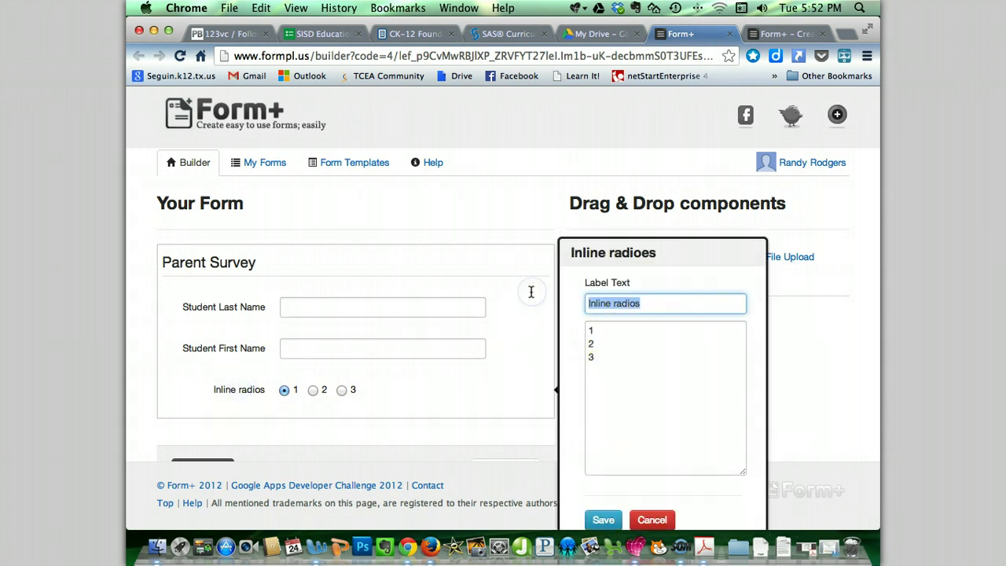
pyautogui.write('Class per')
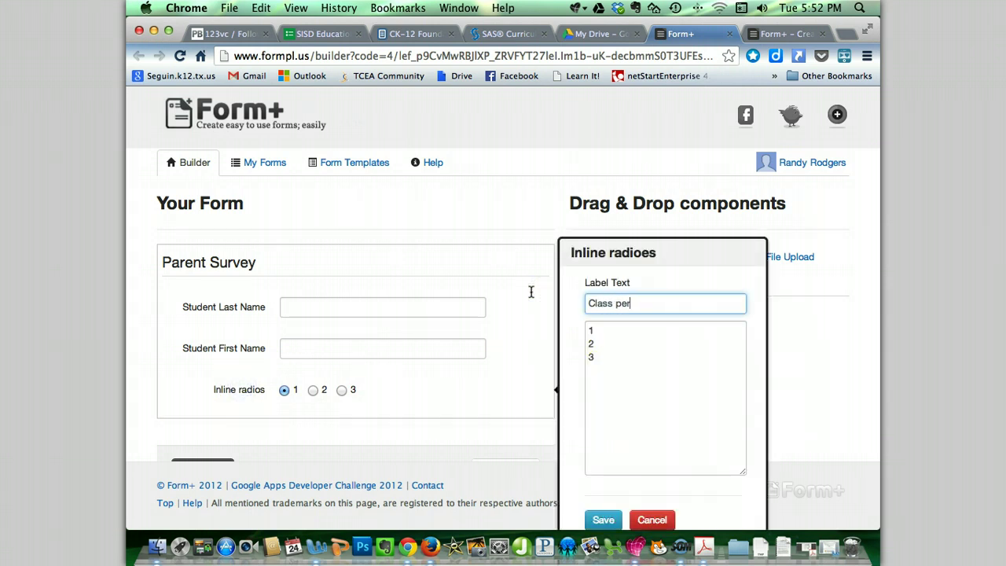
pyautogui.write('iod')
# Step: Add the options 4, 5, 6 and 7 to the Class period radios and save them
pyautogui.click(592, 366)
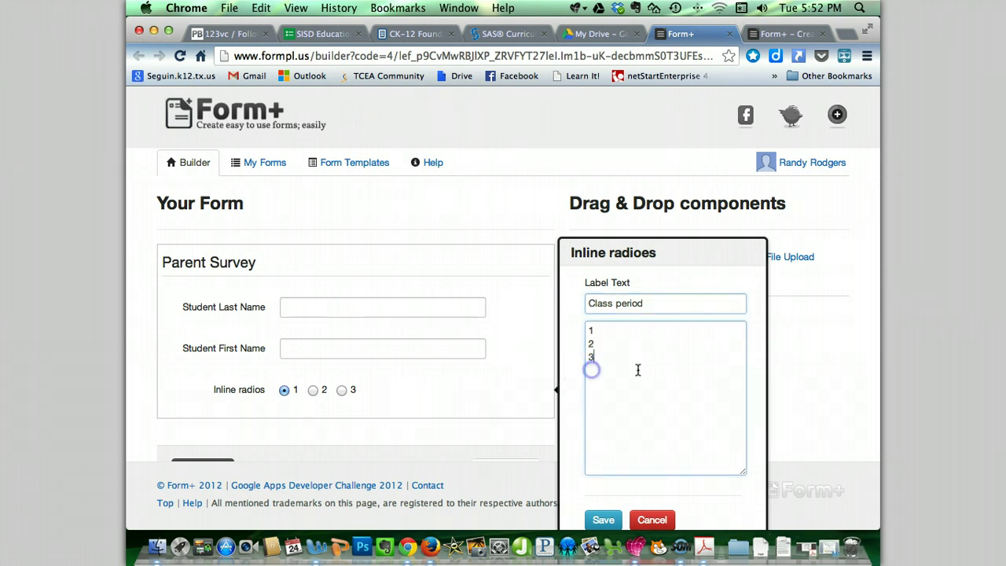
pyautogui.press('Return')
pyautogui.write('4')
pyautogui.press('Return')
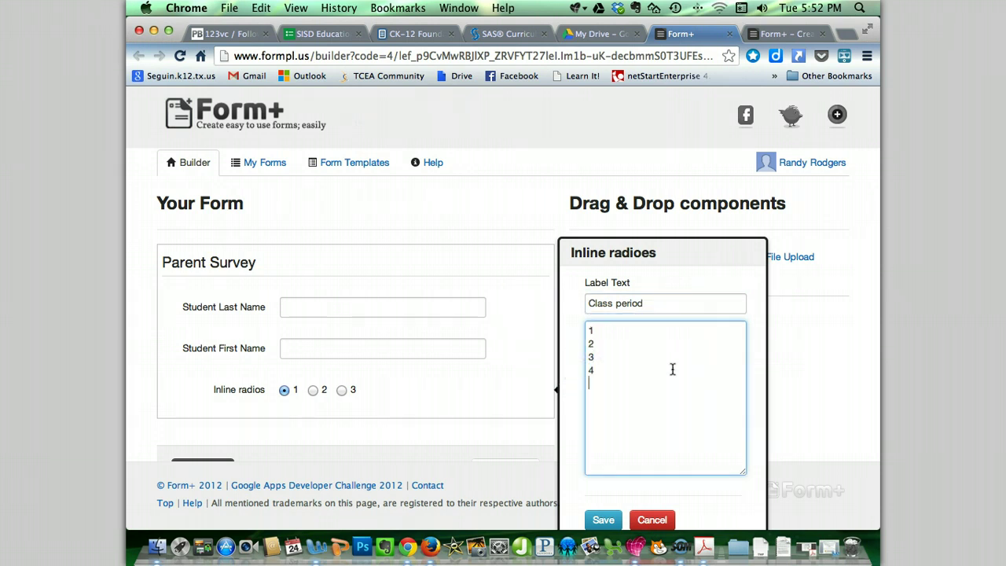
pyautogui.write('5')
pyautogui.press('Return')
pyautogui.write('6')
pyautogui.press('Return')
pyautogui.write('7')
pyautogui.press('Return')
pyautogui.click(603, 518)
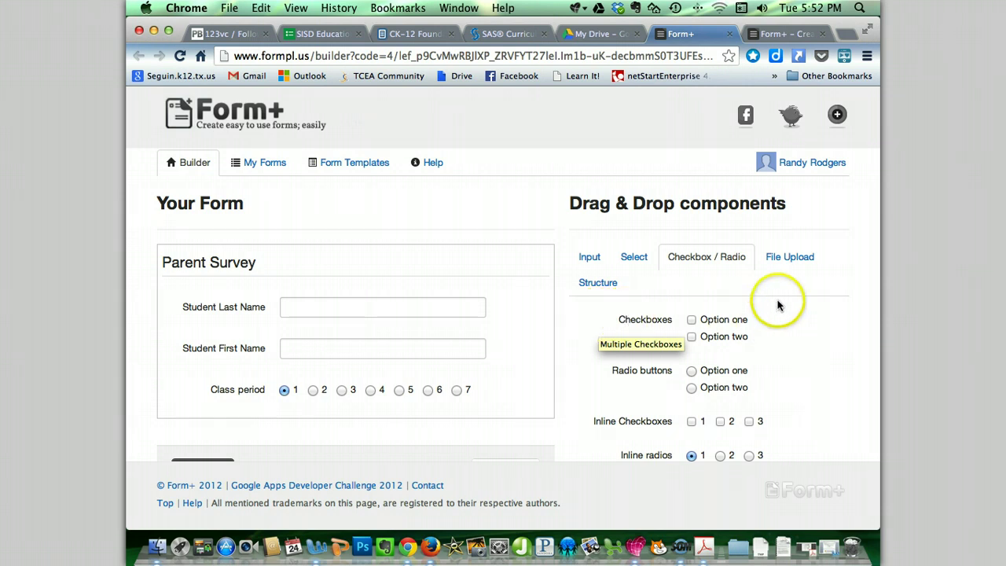
# Step: Add a file upload component below Class period, label it "Parent survey upload", and save it
pyautogui.click(802, 256)
pyautogui.moveTo(648, 322); pyautogui.dragTo(360, 417)
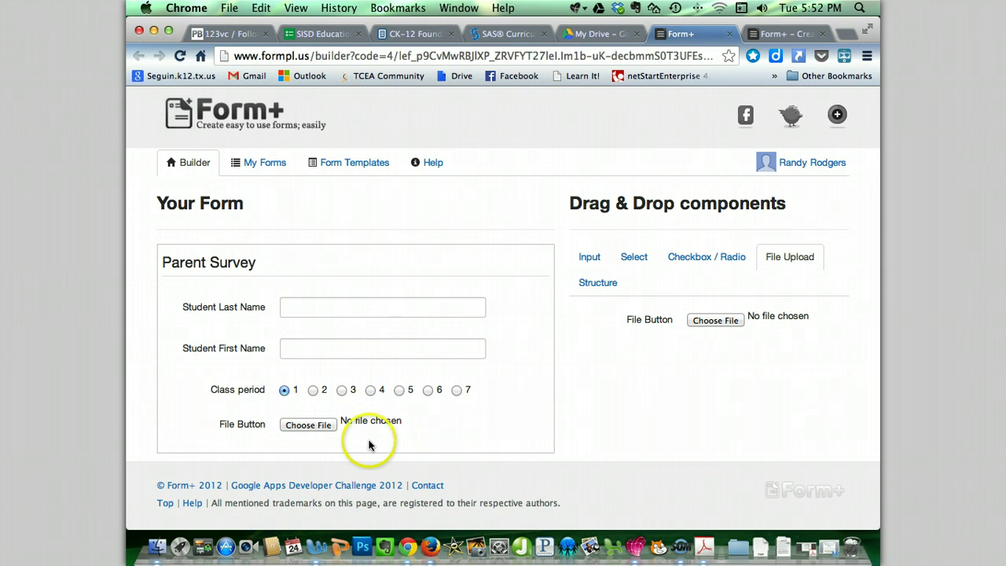
pyautogui.click(230, 423)
pyautogui.doubleClick(668, 411)
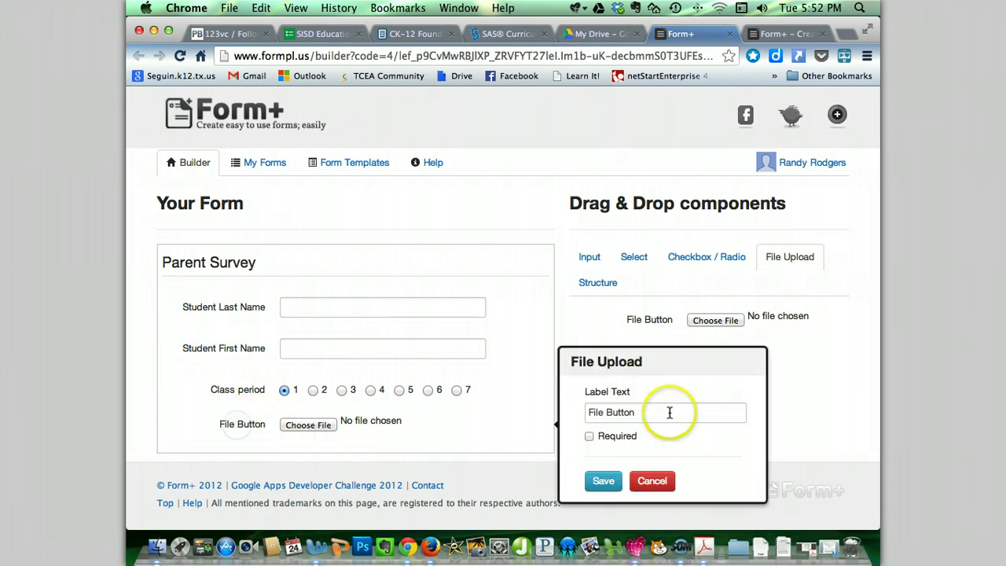
pyautogui.moveTo(528, 408); pyautogui.dragTo(517, 407)
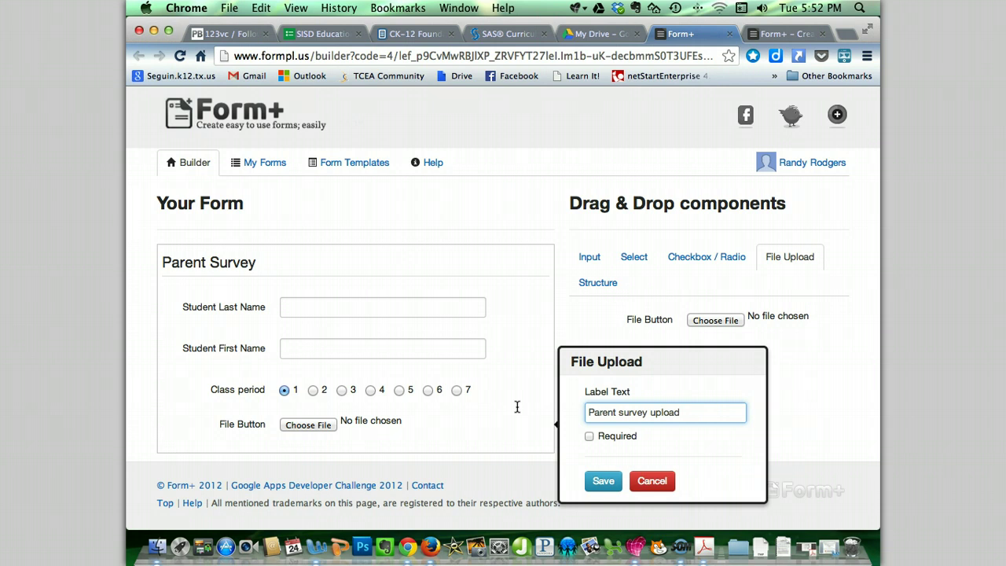
pyautogui.click(602, 479)
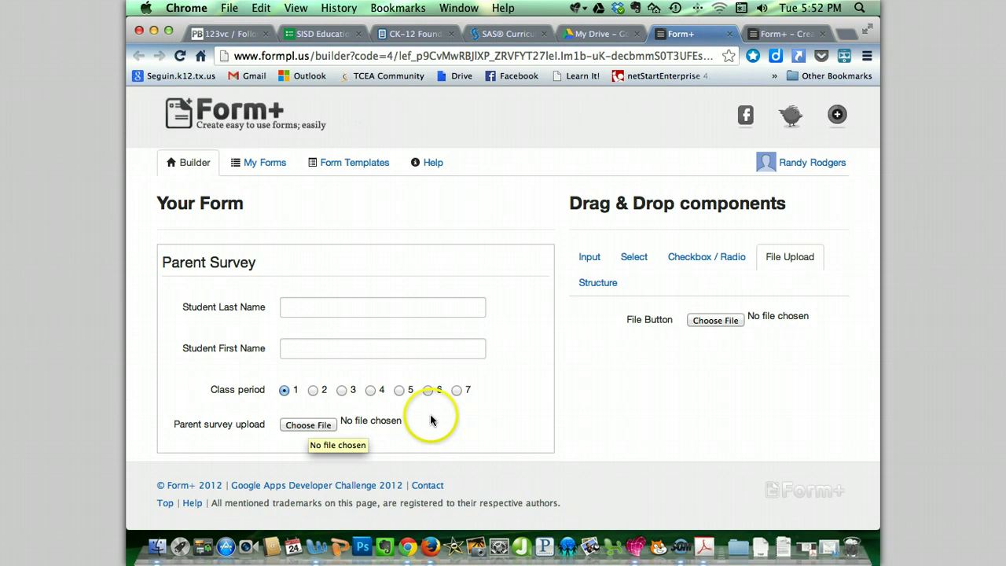
# Step: Create the finished Parent Survey form from the builder
pyautogui.scroll(-3, 542, 429)
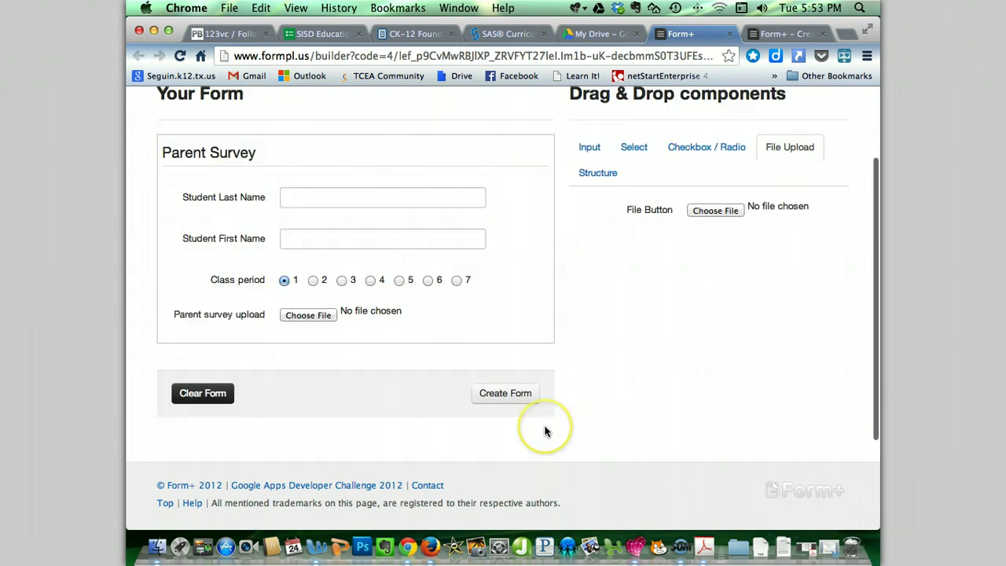
pyautogui.scroll(1, 546, 431)
pyautogui.click(489, 407)
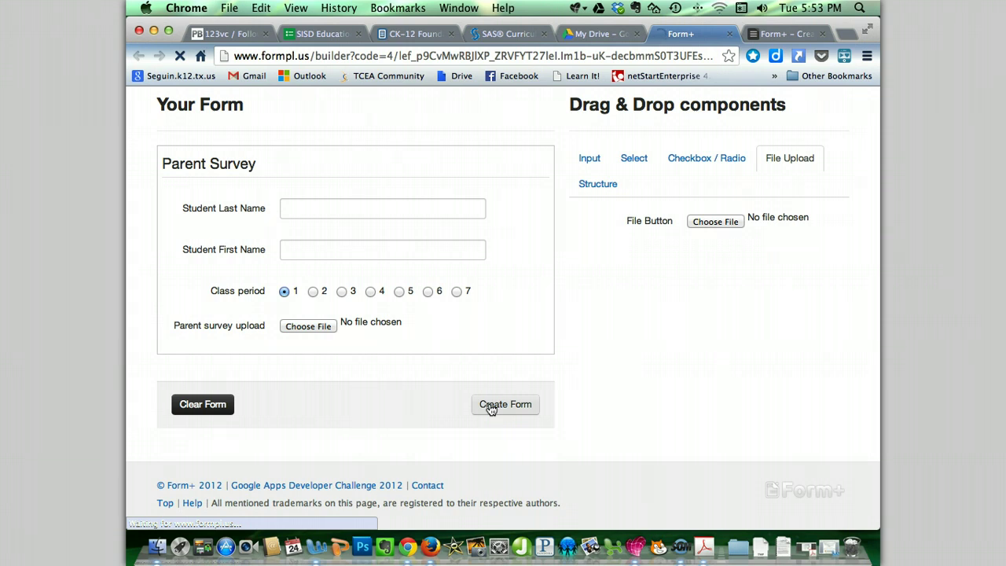
# Step: Fill in the Parent Survey preview with the student's last name and first name, and choose class period 5
pyautogui.scroll(-5, 494, 407)
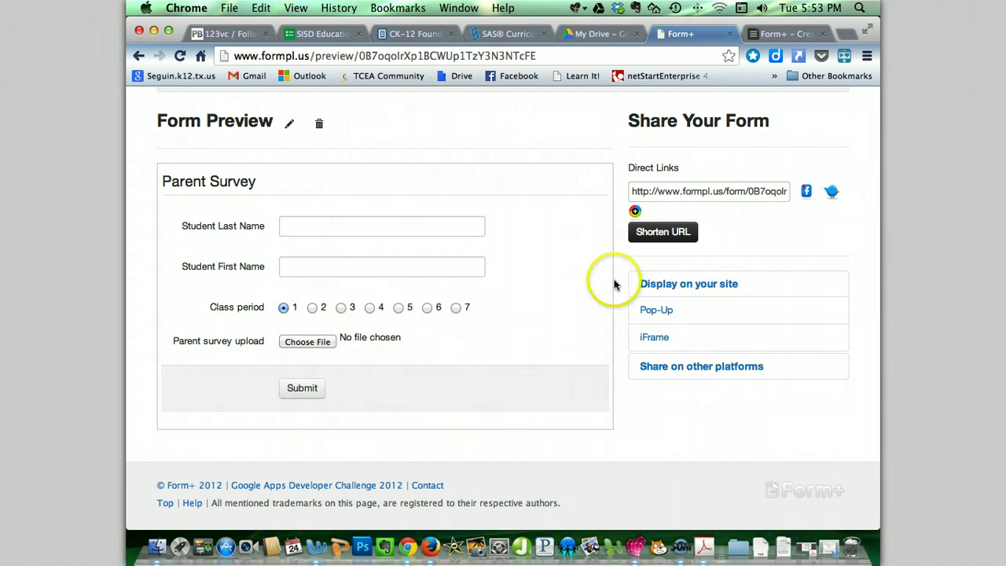
pyautogui.scroll(1, 628, 259)
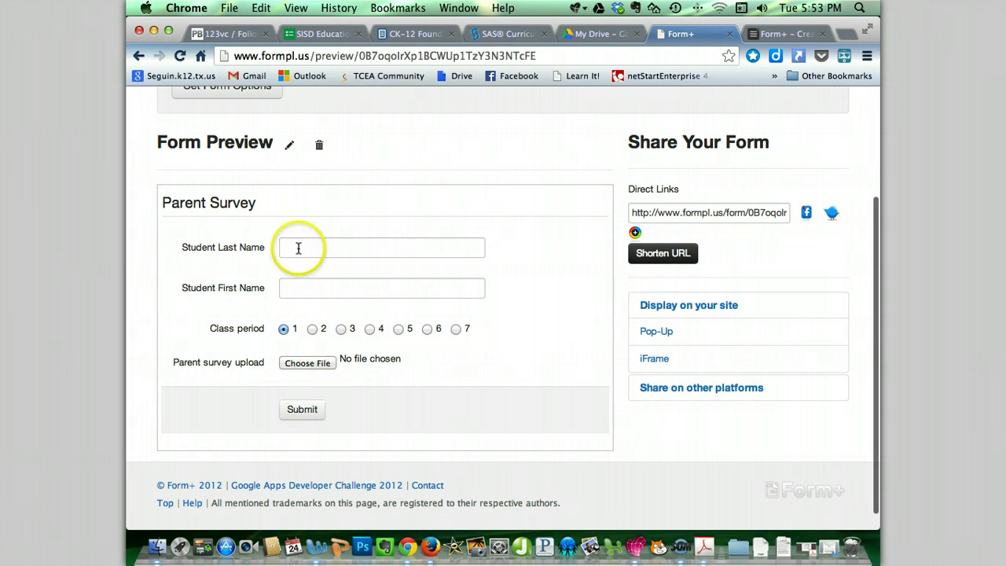
pyautogui.click(409, 246)
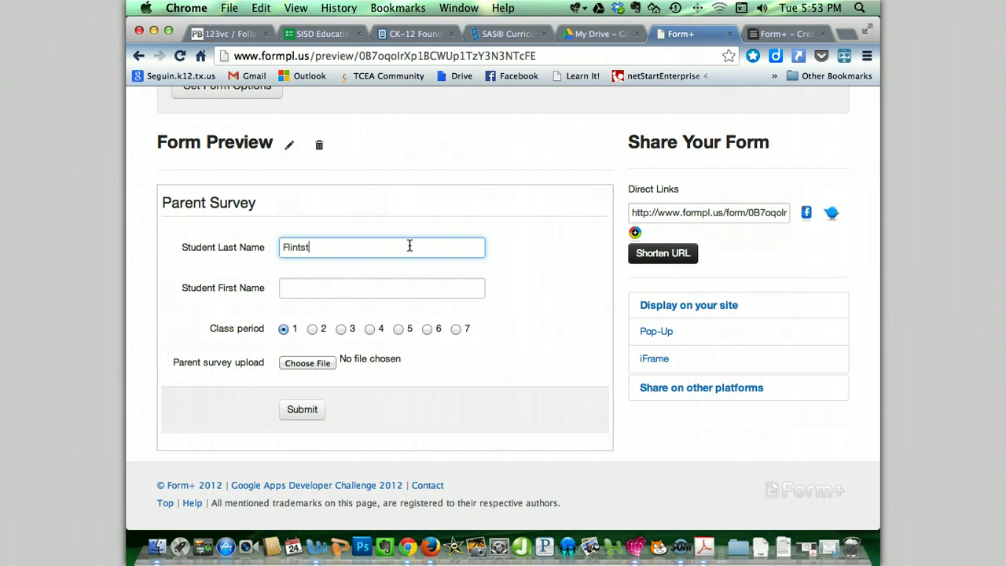
pyautogui.press('Tab')
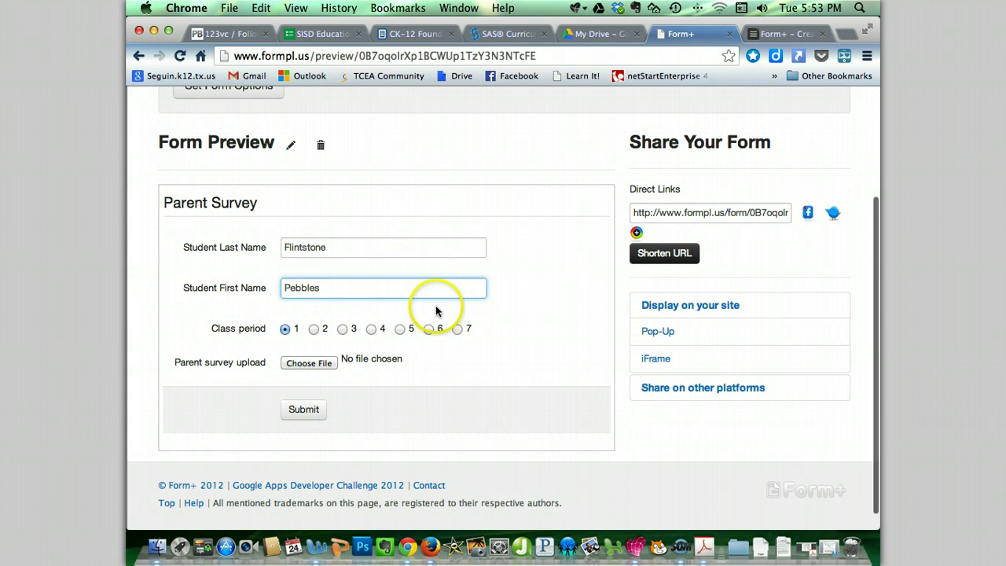
pyautogui.click(398, 328)
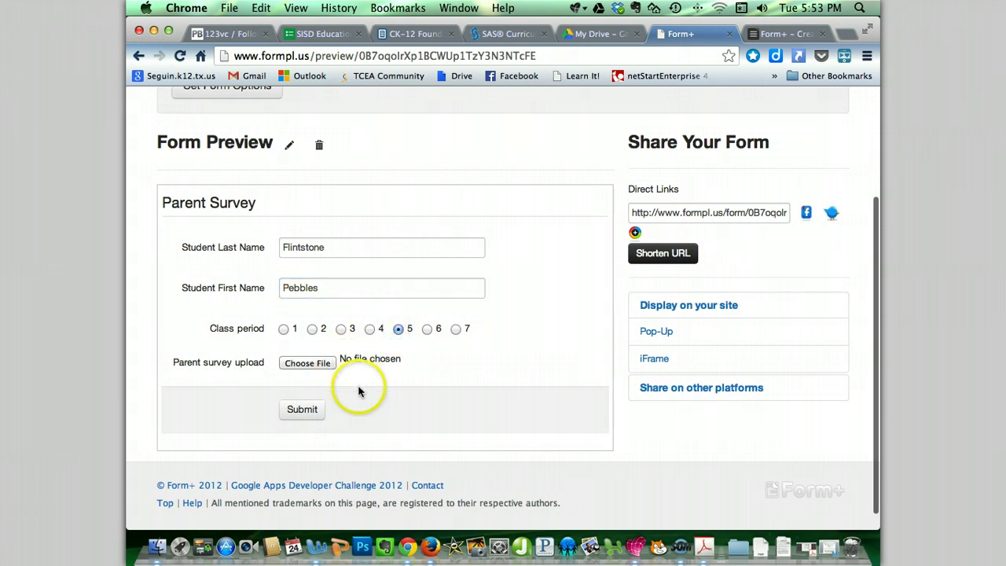
# Step: Attach email signature.jpg as the Parent survey upload and submit the test response
pyautogui.click(314, 363)
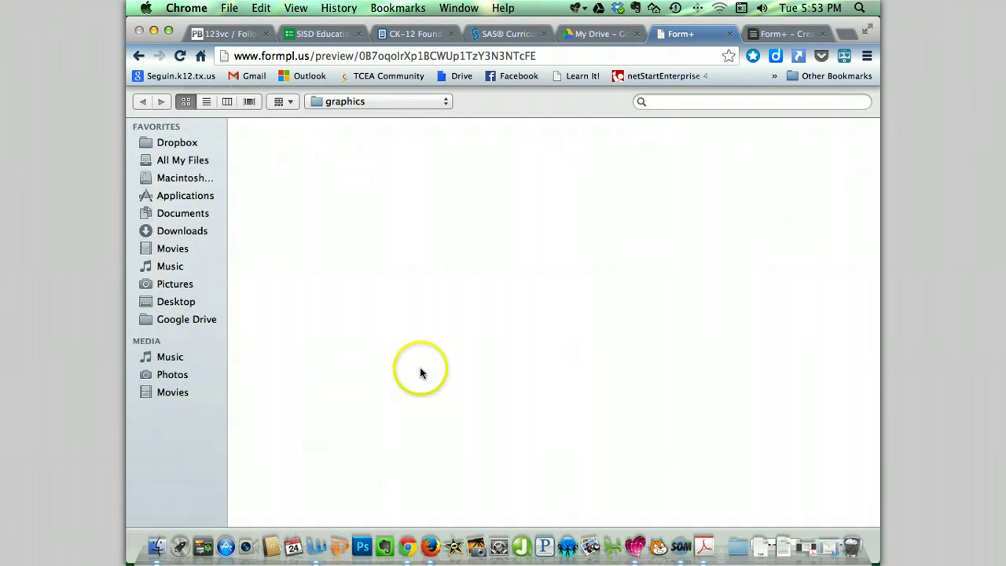
pyautogui.doubleClick(431, 259)
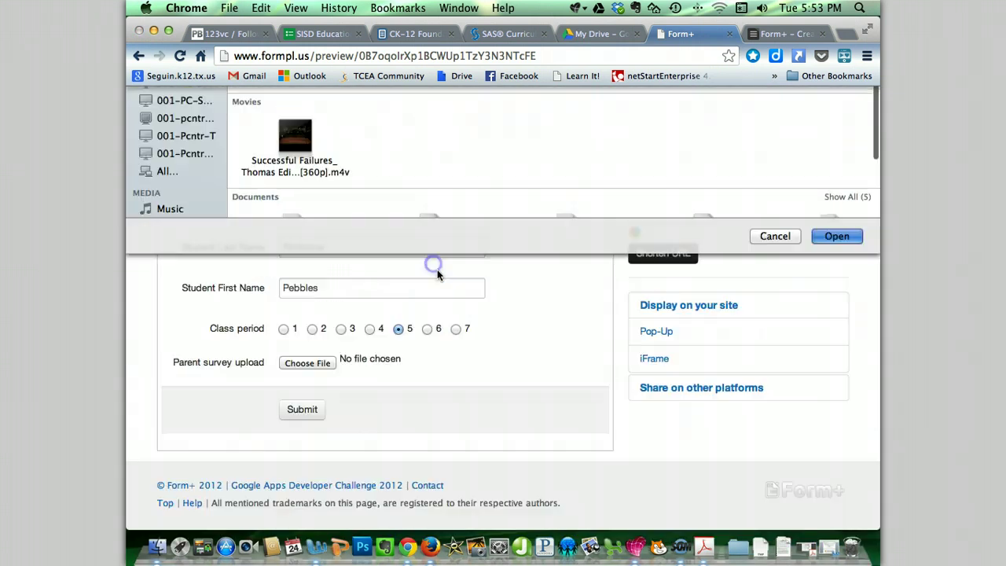
pyautogui.click(303, 410)
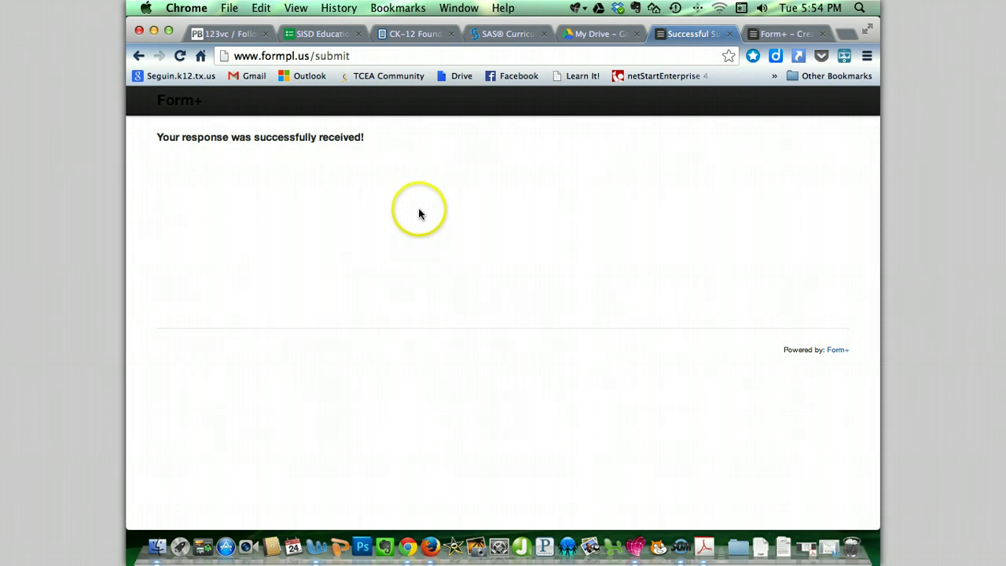
# Step: Close the submission page, switch to the Form+ folder in Google Drive, and briefly view Parent Survey.form
pyautogui.click(728, 33)
pyautogui.click(590, 34)
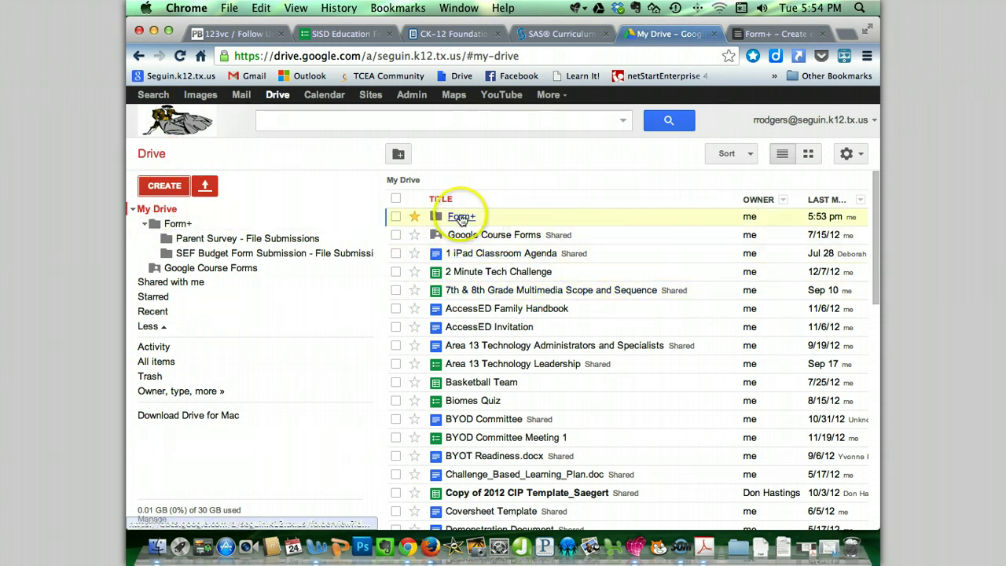
pyautogui.click(461, 218)
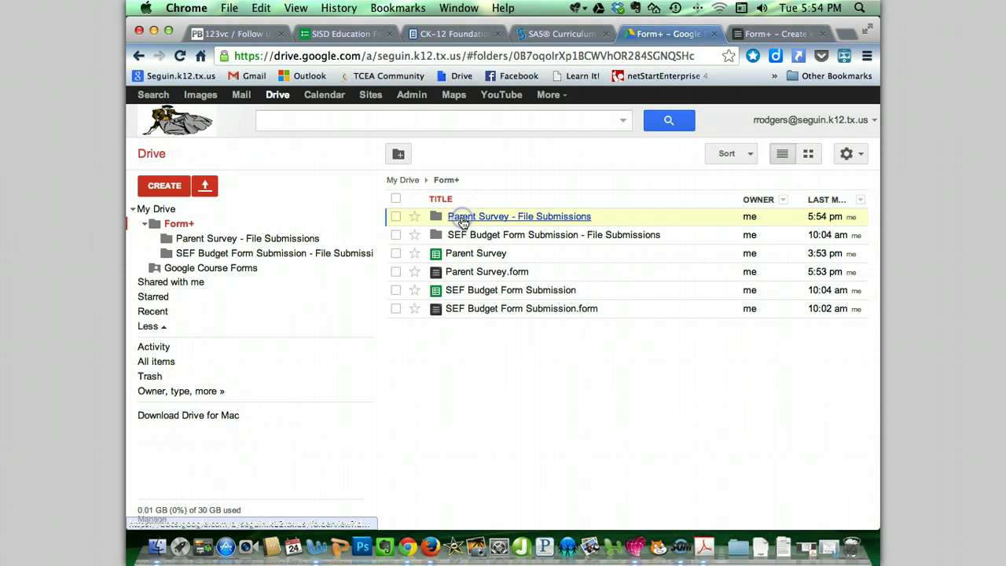
pyautogui.click(485, 271)
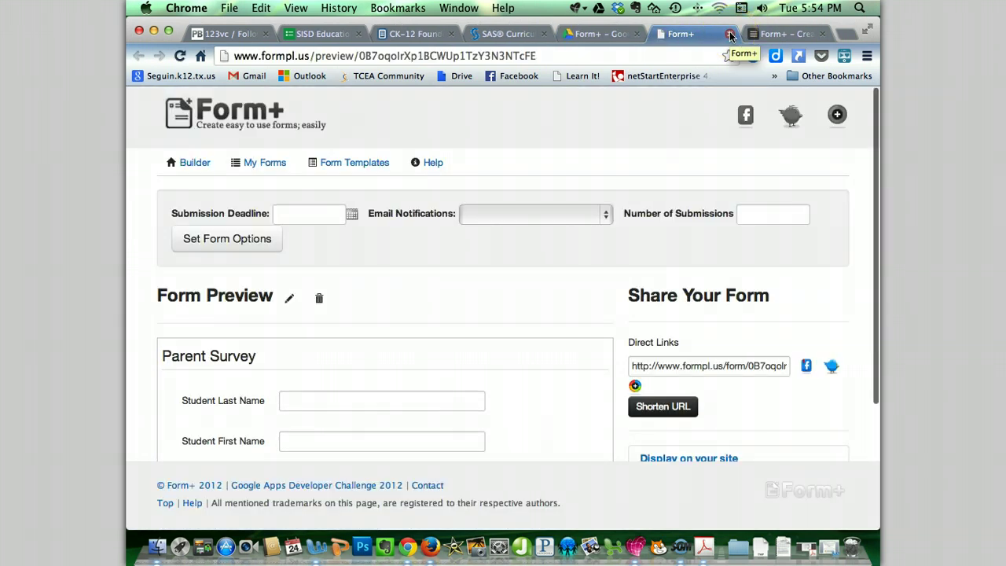
pyautogui.click(730, 35)
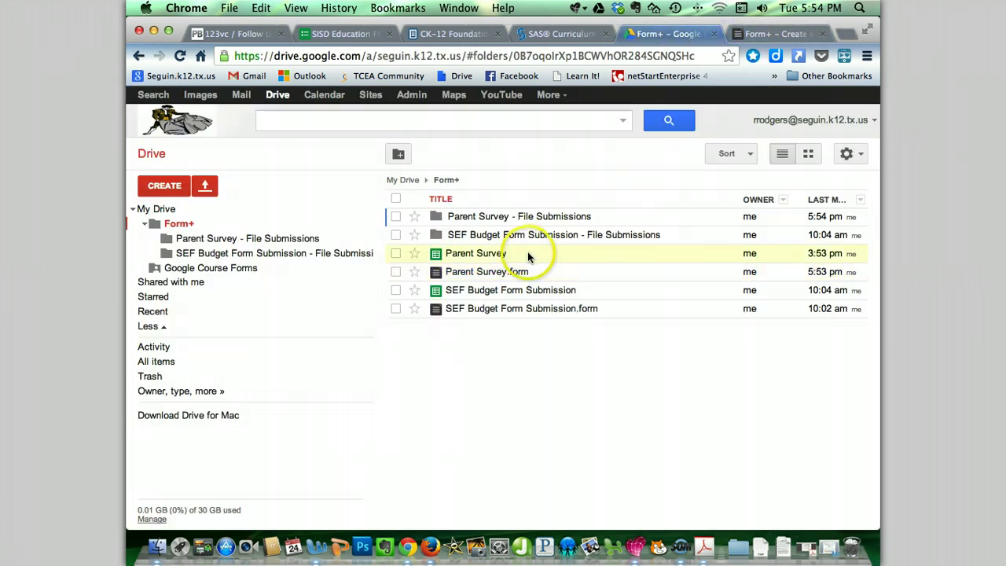
# Step: Check the recorded response in the Parent Survey spreadsheet and the uploaded file in the Parent Survey - File Submissions folder
pyautogui.click(481, 255)
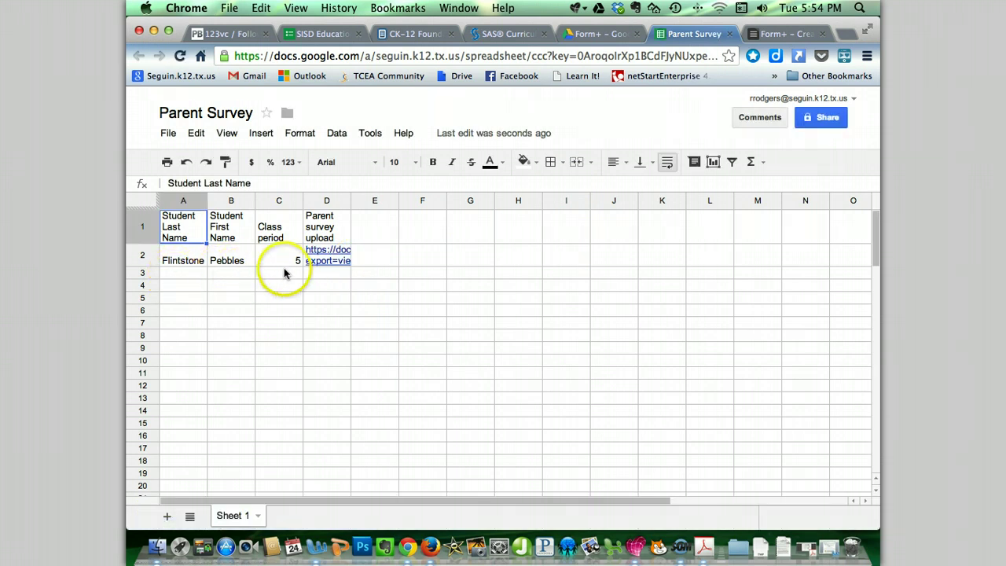
pyautogui.click(729, 33)
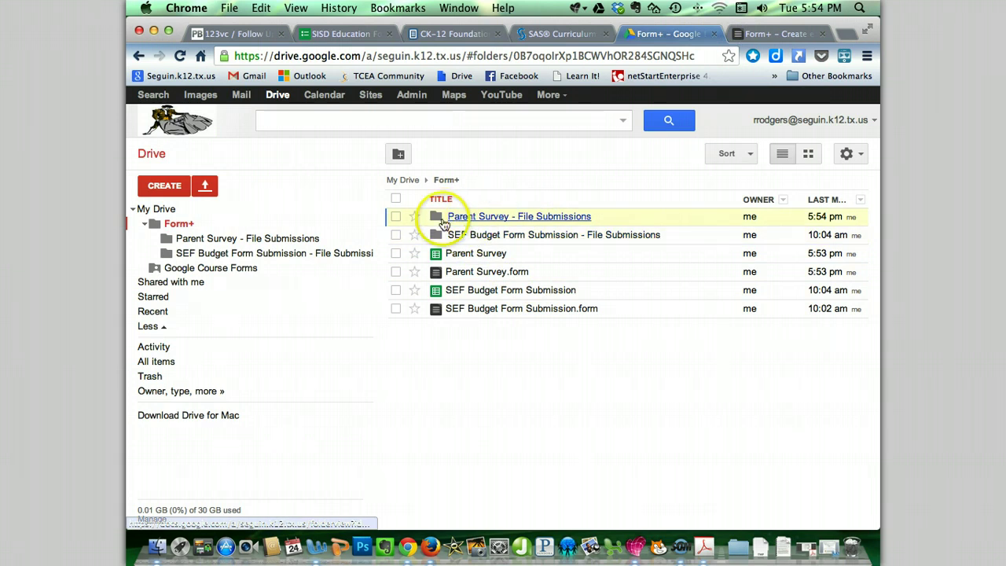
pyautogui.click(583, 222)
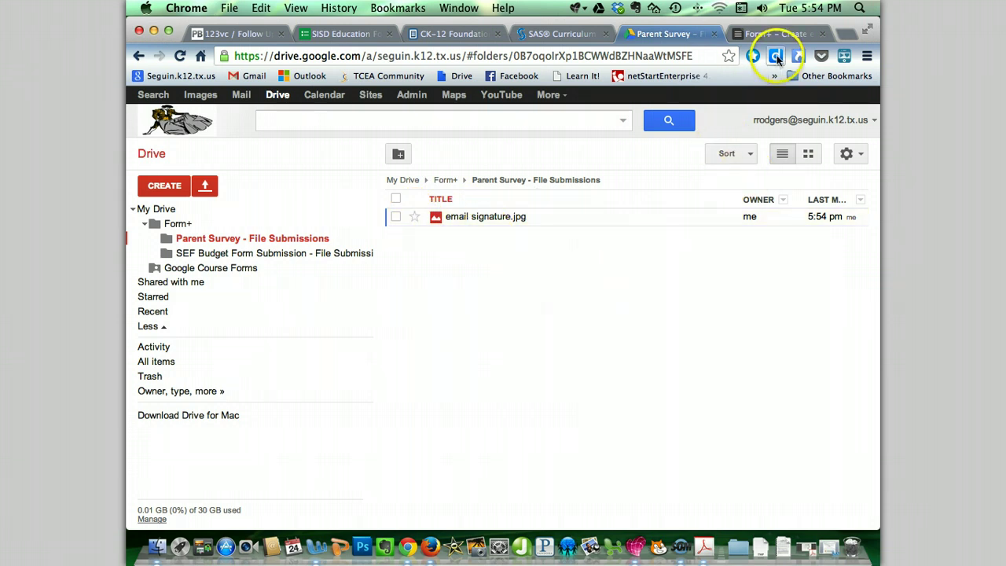
pyautogui.click(186, 226)
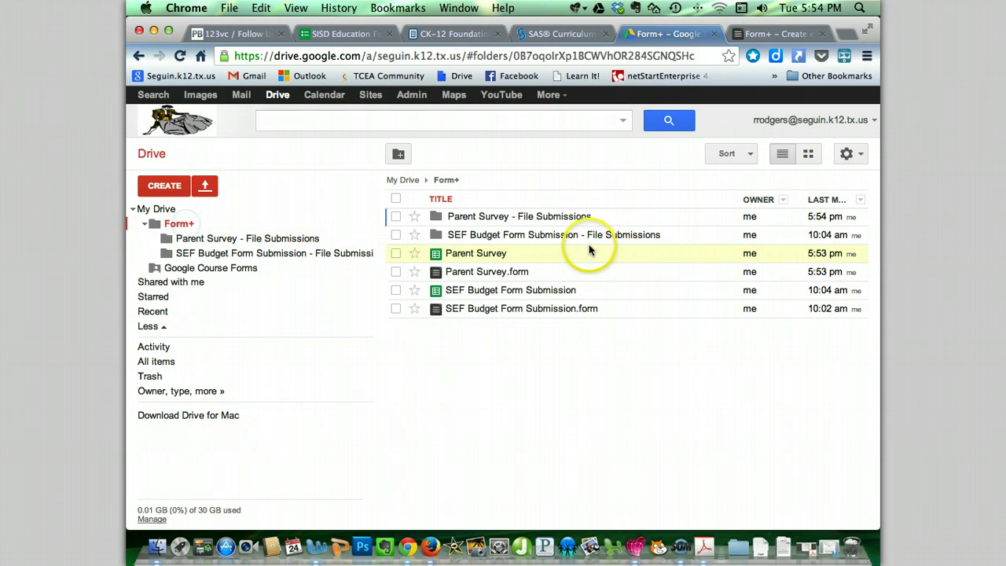
# Step: Open Parent Survey.form from the Form+ folder and copy its direct sharing link
pyautogui.click(511, 272)
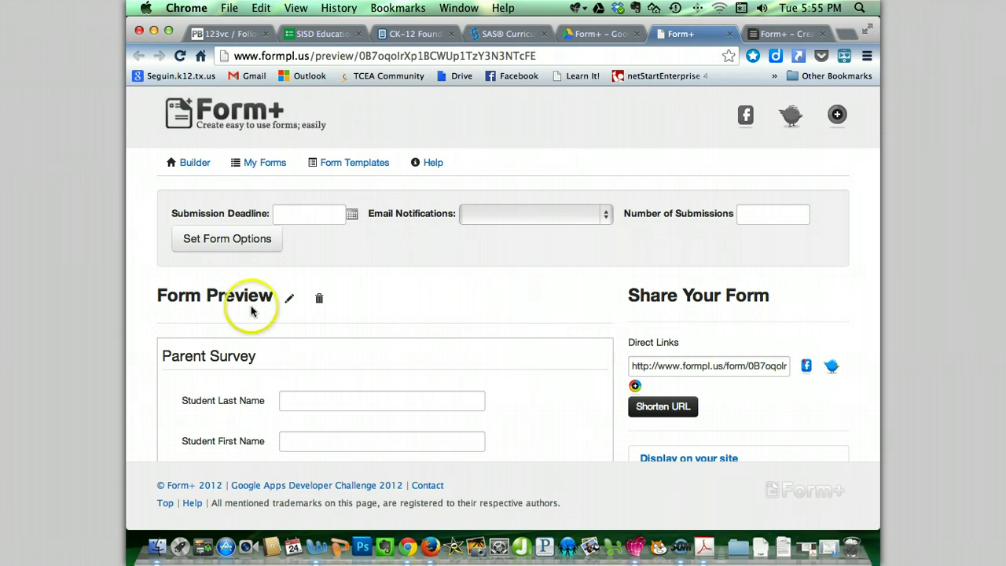
pyautogui.click(689, 366)
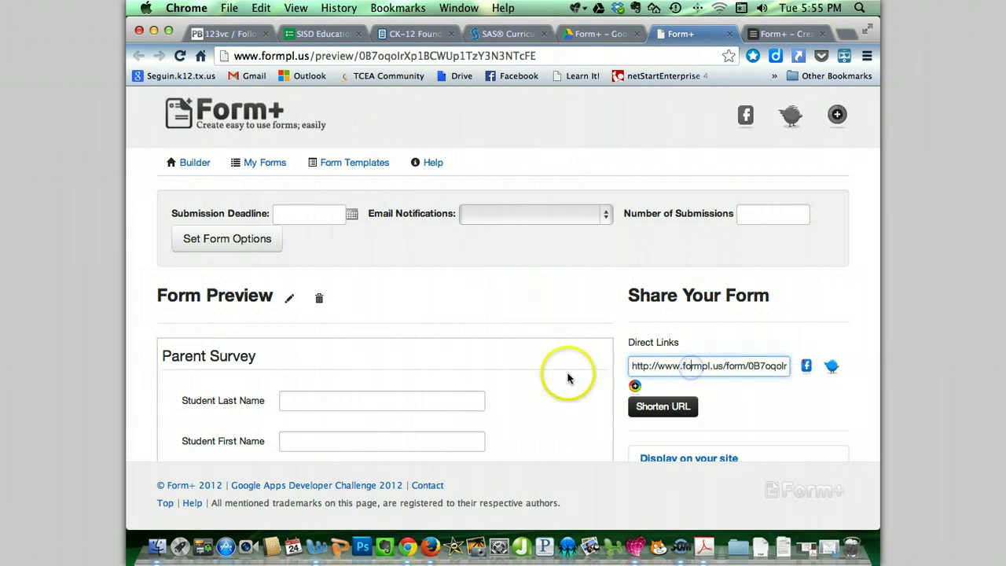
pyautogui.tripleClick(727, 367)
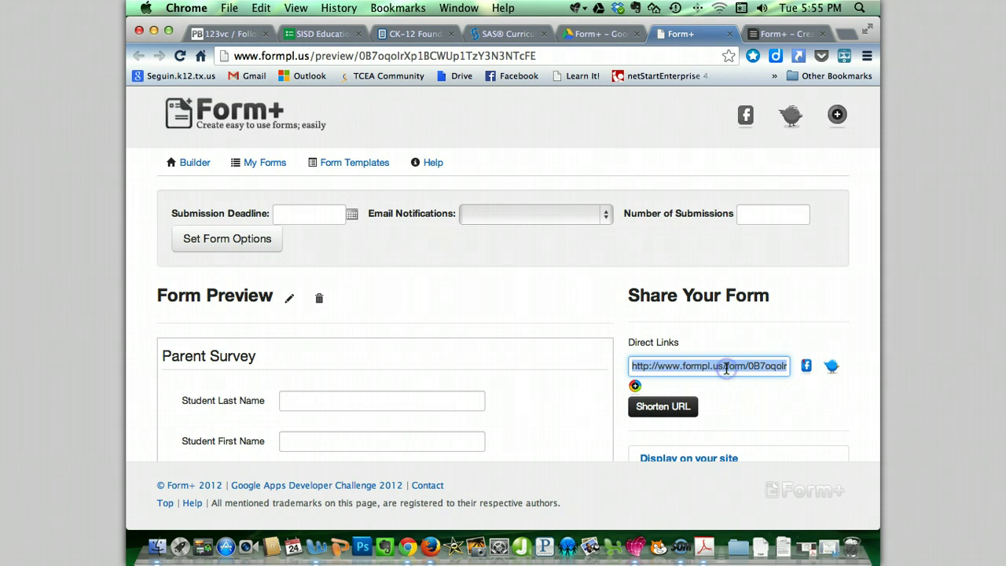
pyautogui.rightClick(726, 367)
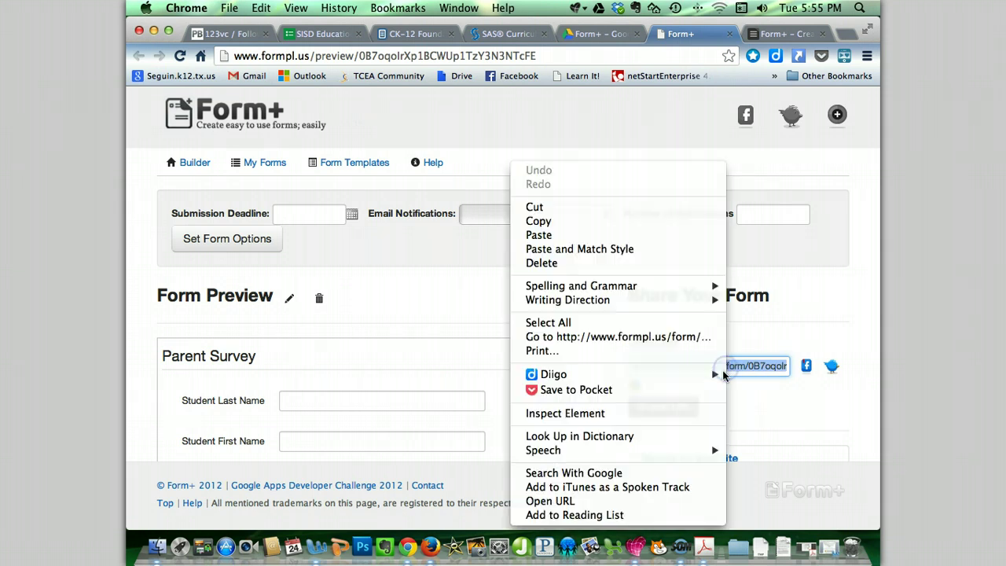
pyautogui.click(632, 229)
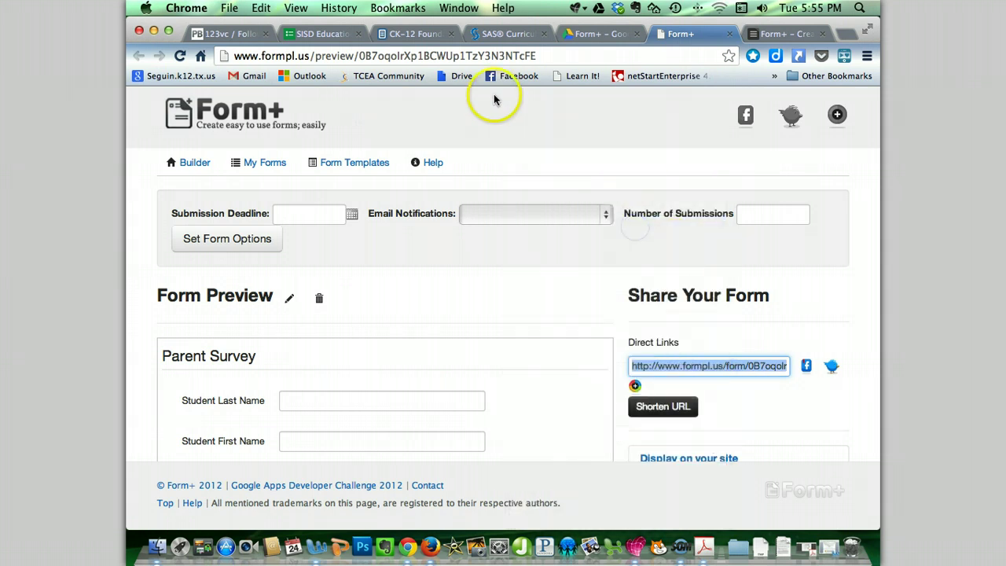
# Step: Return to the Form+ folder in Google Drive and reload its file list
pyautogui.click(591, 33)
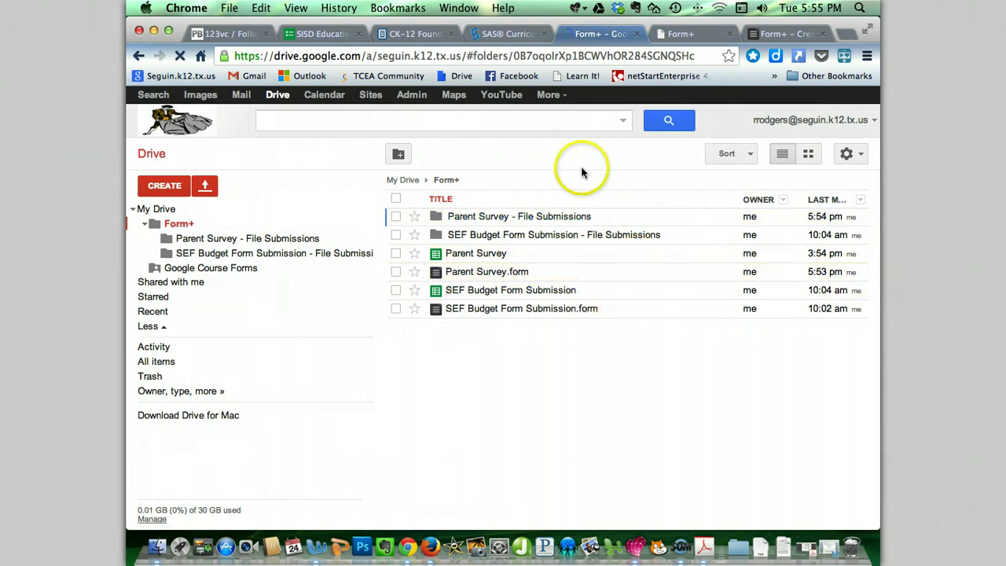
pyautogui.press('super+r')
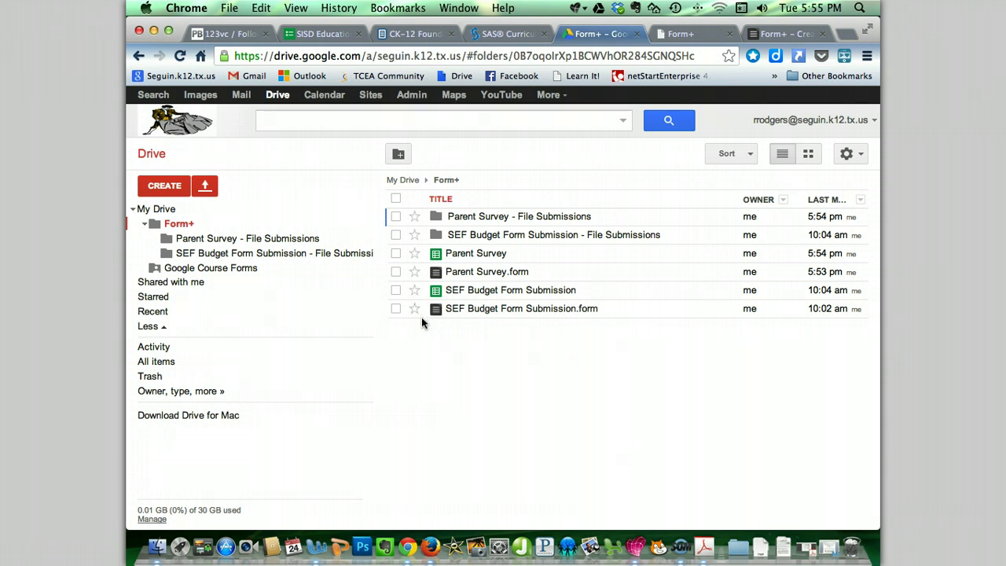
pyautogui.click(427, 325)
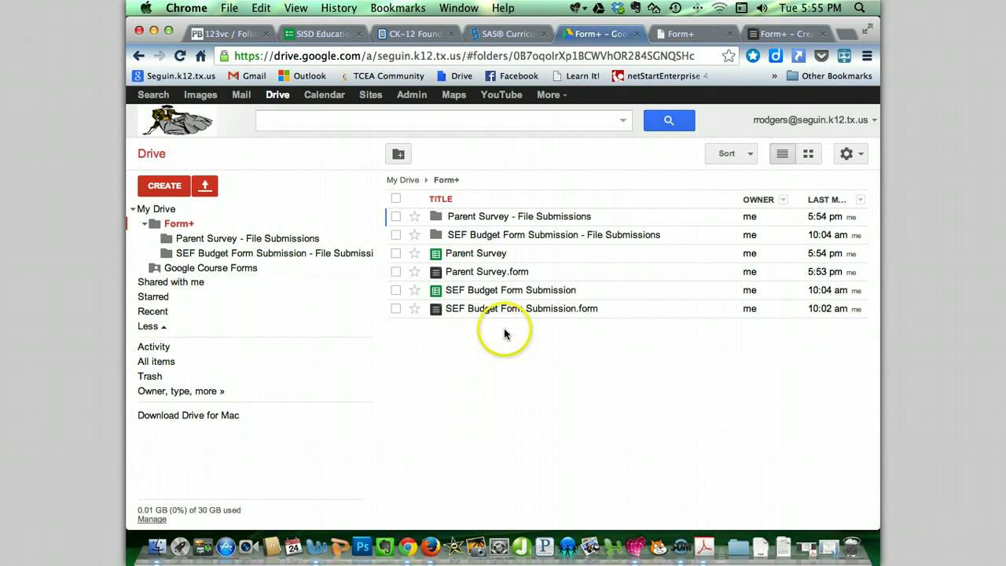